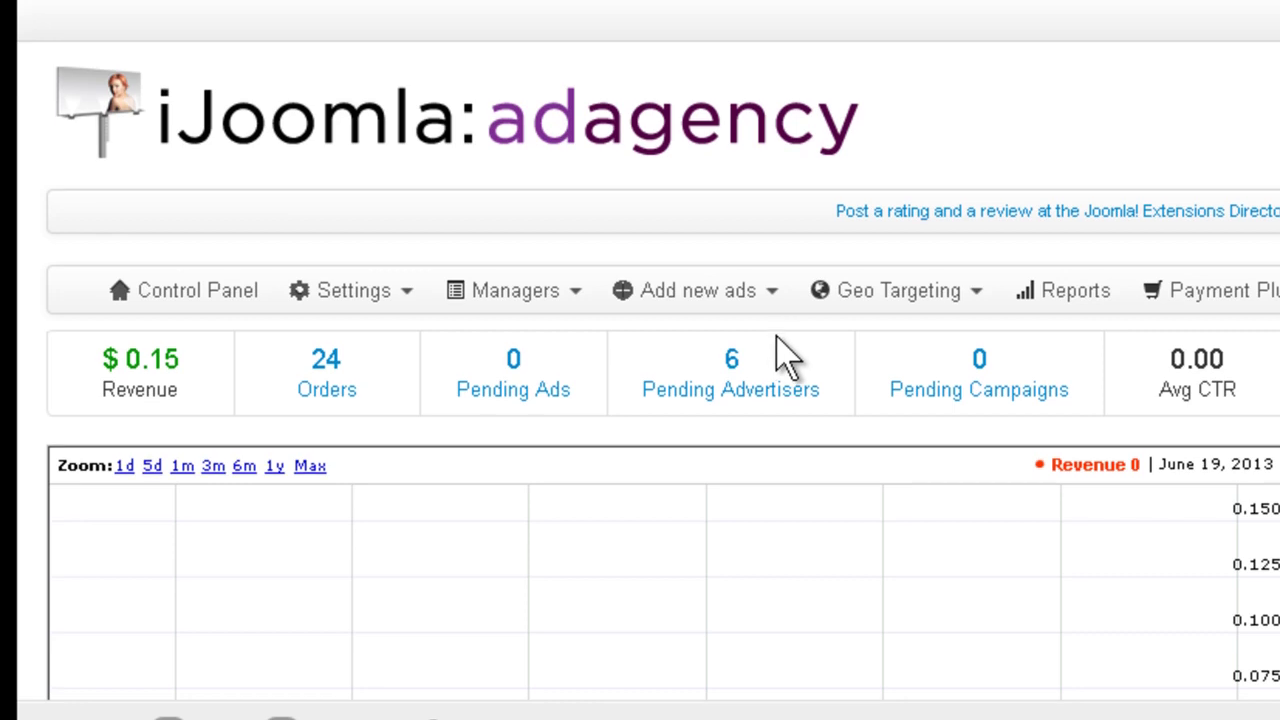
- Go to Managers > Zones to list the existing ad zones
{"action": "scroll", "coordinate": [786, 357], "scroll_direction": "down", "scroll_amount": 2}
{"action": "scroll", "coordinate": [780, 350], "scroll_direction": "up", "scroll_amount": 2}
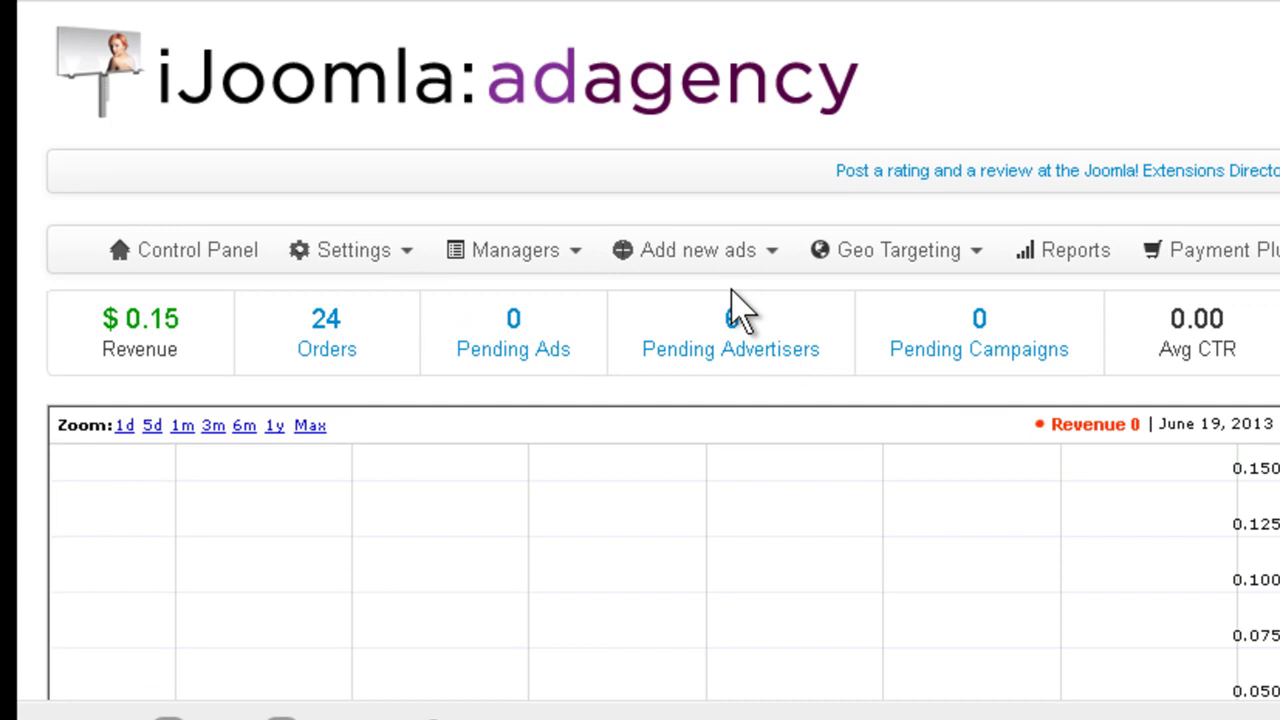
{"action": "left_click", "coordinate": [772, 255]}
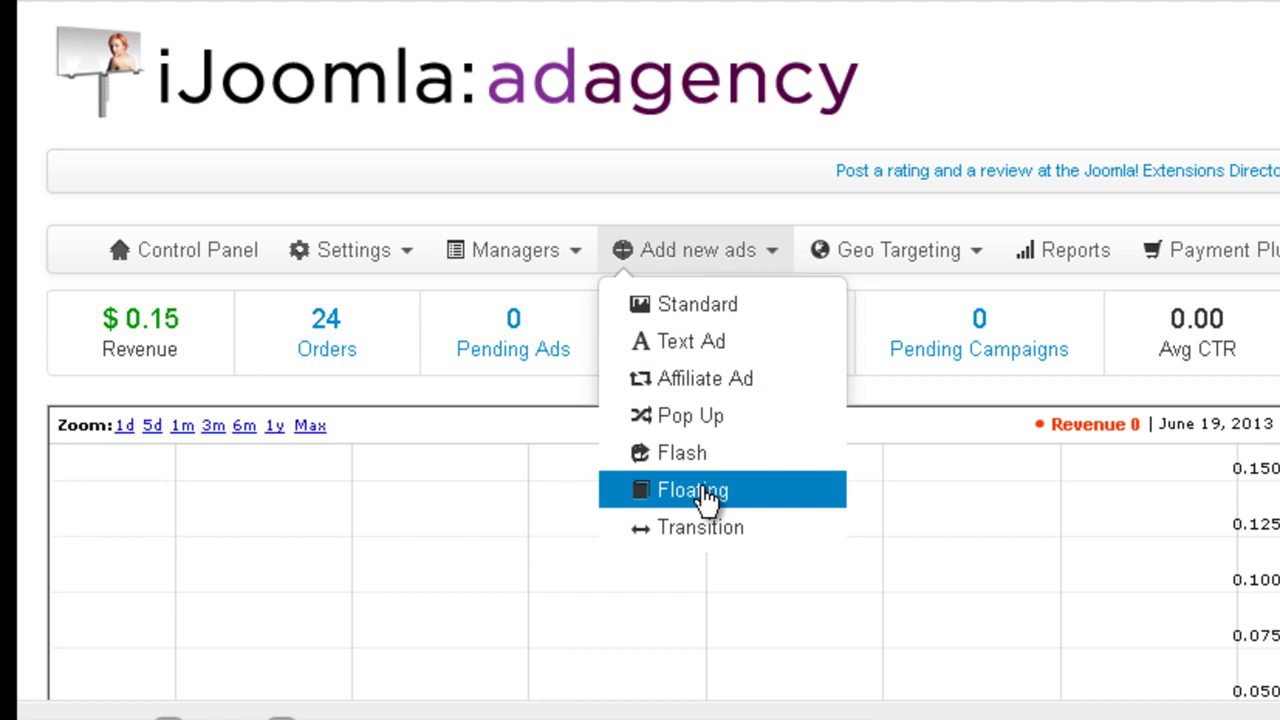
{"action": "mouse_move", "coordinate": [571, 263]}
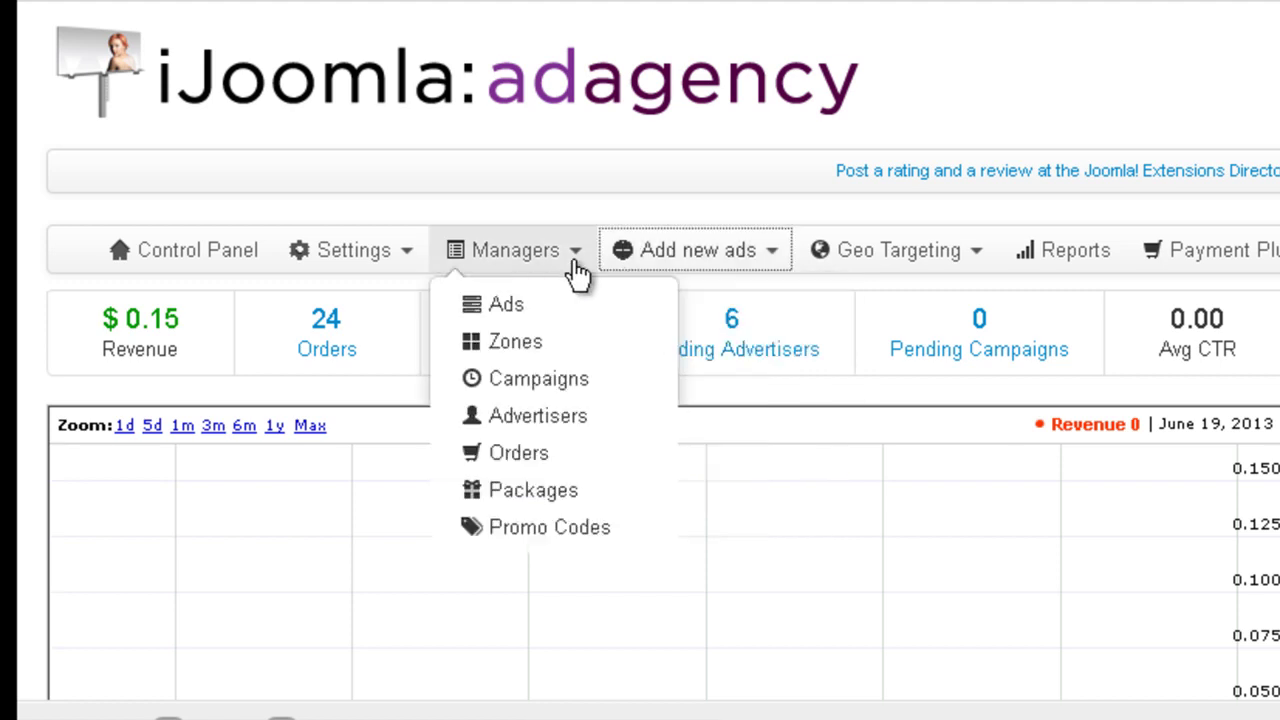
{"action": "left_click", "coordinate": [571, 342]}
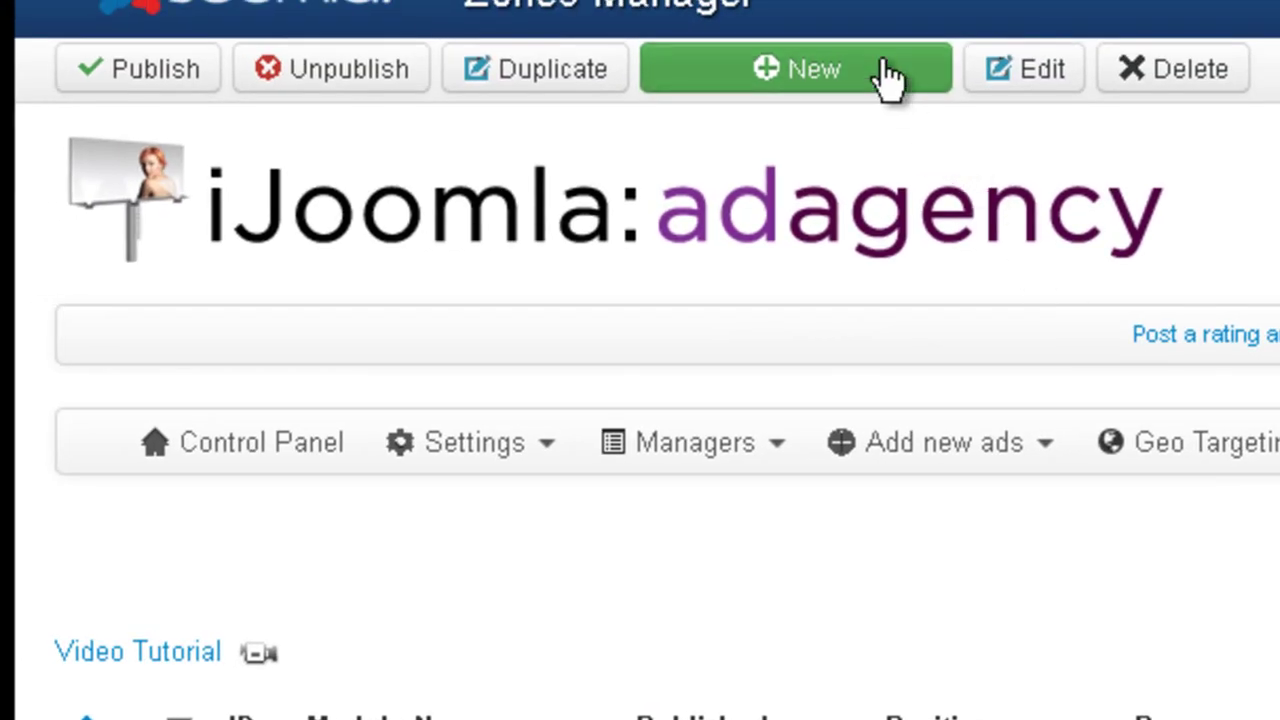
- Start a new zone titled 'Floating ads zone'
{"action": "left_click", "coordinate": [887, 75]}
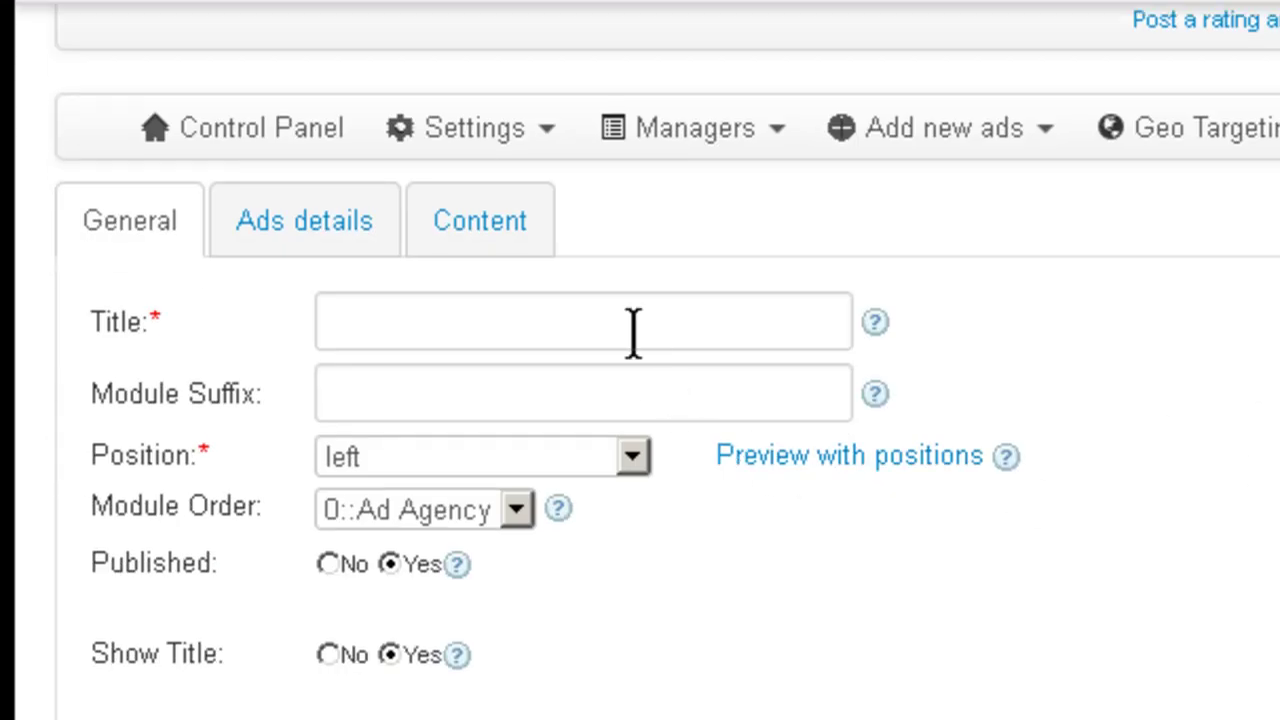
{"action": "left_click", "coordinate": [633, 330]}
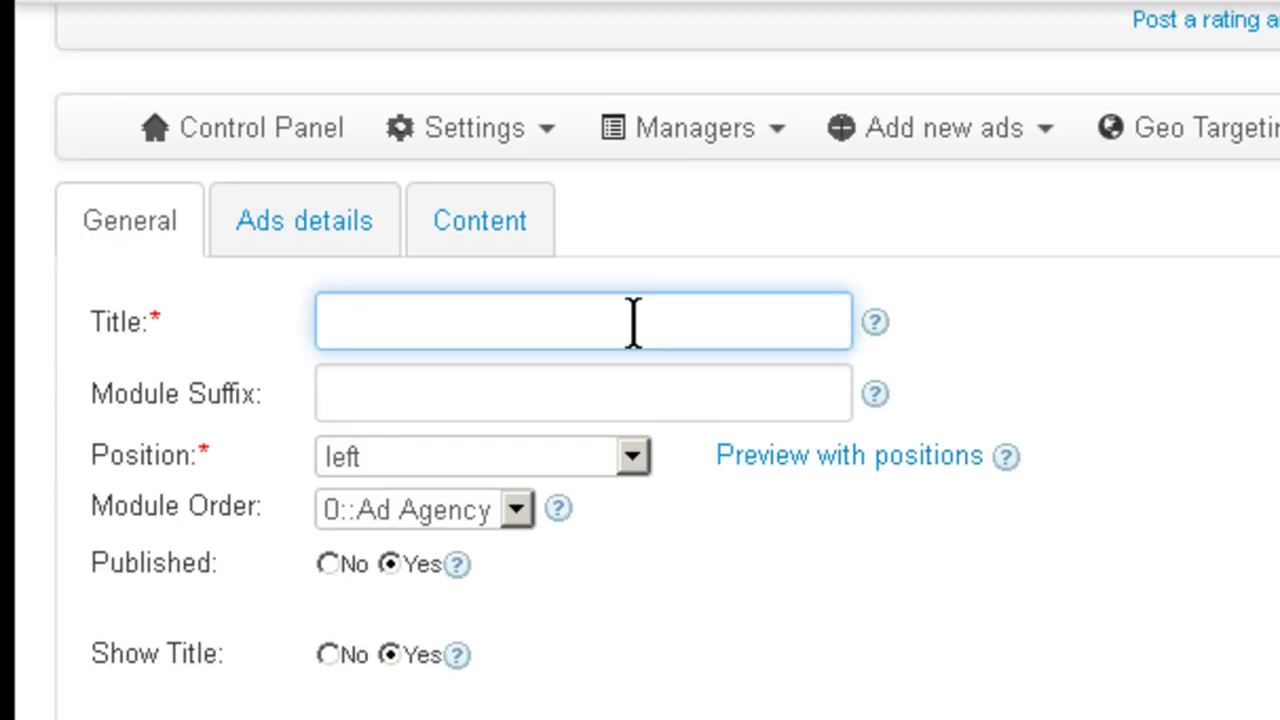
{"action": "type", "text": "Floating"}
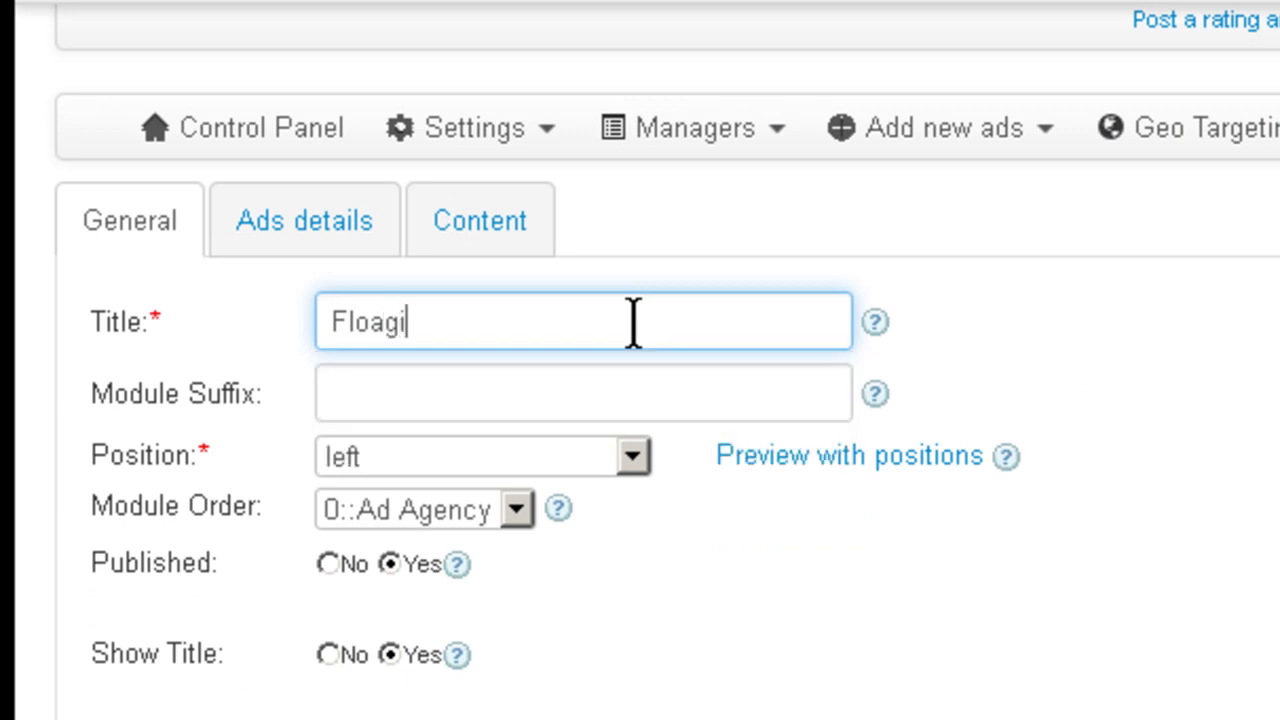
{"action": "key", "text": "BackSpace"}
{"action": "type", "text": "ting zon"}
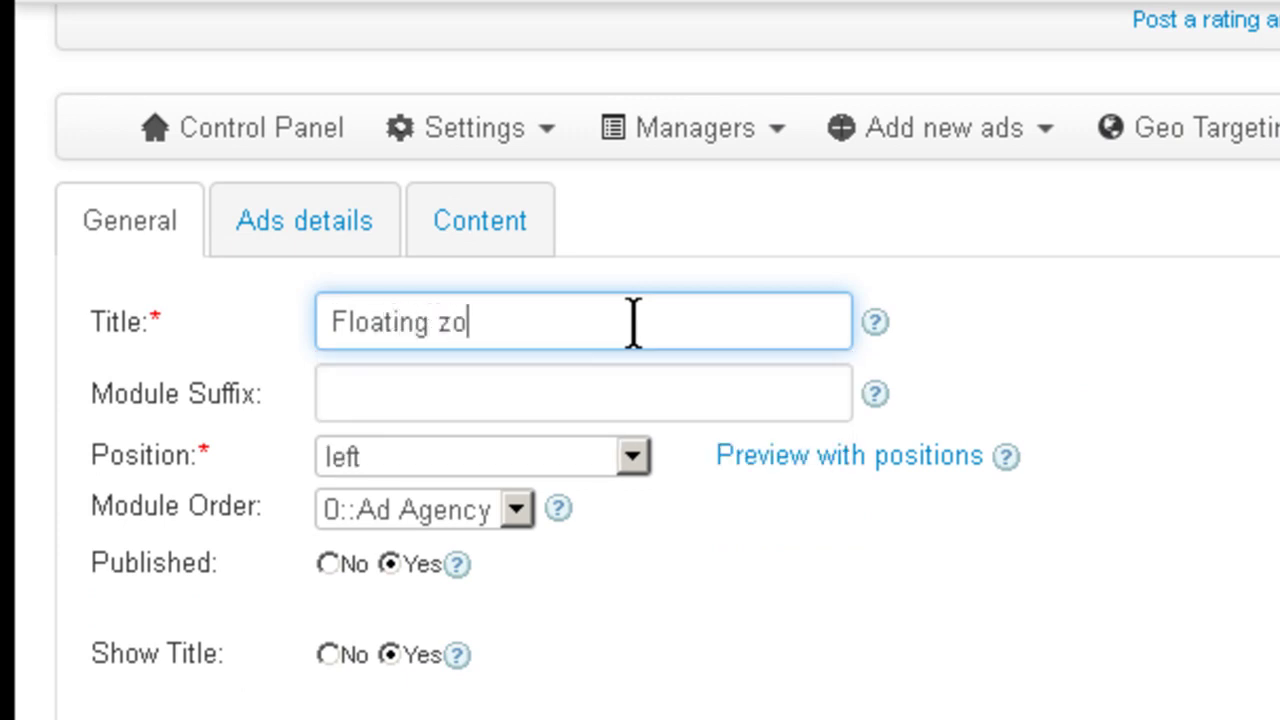
{"action": "key", "text": "BackSpace"}
{"action": "key", "text": "BackSpace"}
{"action": "key", "text": "BackSpace"}
{"action": "type", "text": "ads zone"}
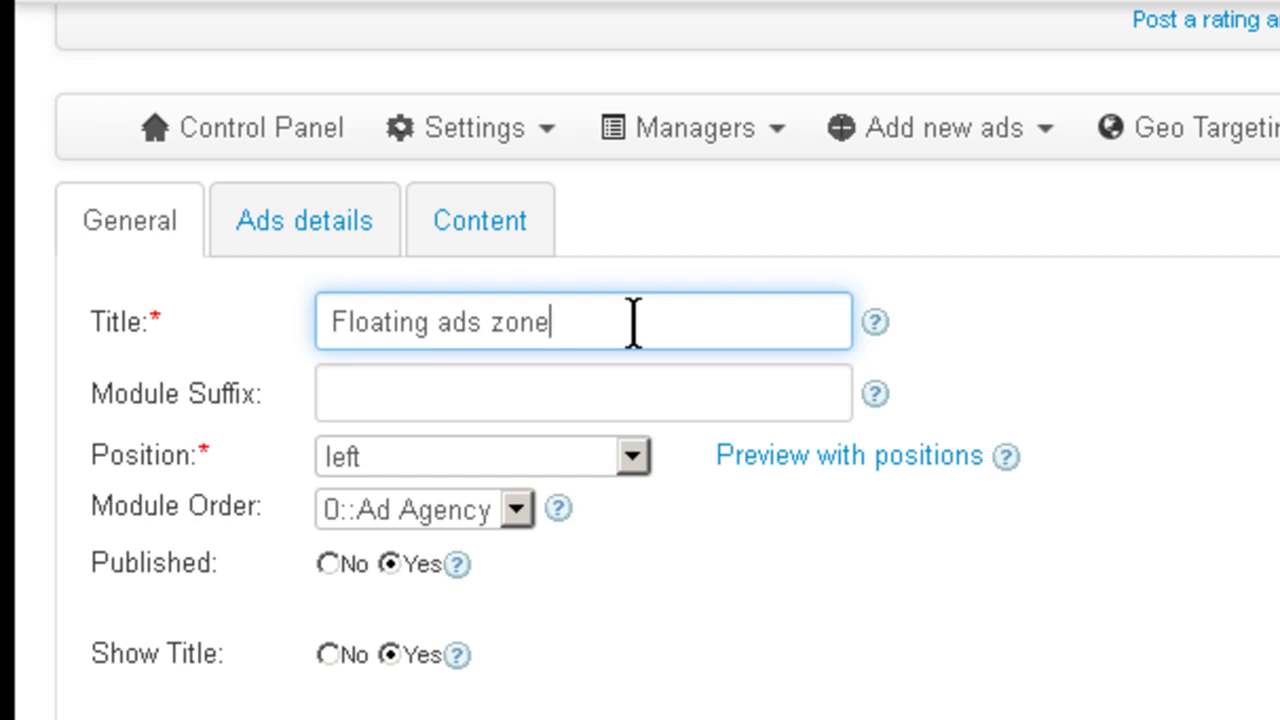
- Place the zone at position-7, set Show Title to No and hide the 'advertise here' link
{"action": "scroll", "coordinate": [634, 363], "scroll_direction": "down", "scroll_amount": 3}
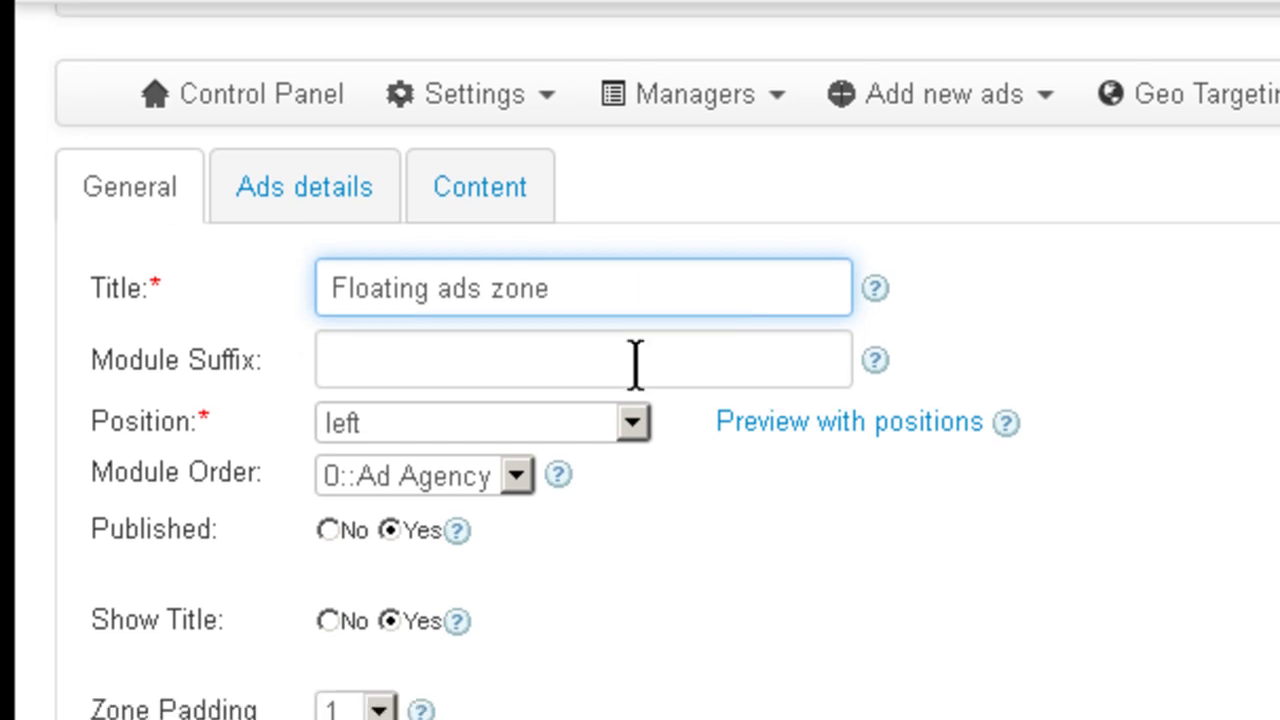
{"action": "left_click", "coordinate": [600, 308]}
{"action": "scroll", "coordinate": [528, 600], "scroll_direction": "down", "scroll_amount": 4}
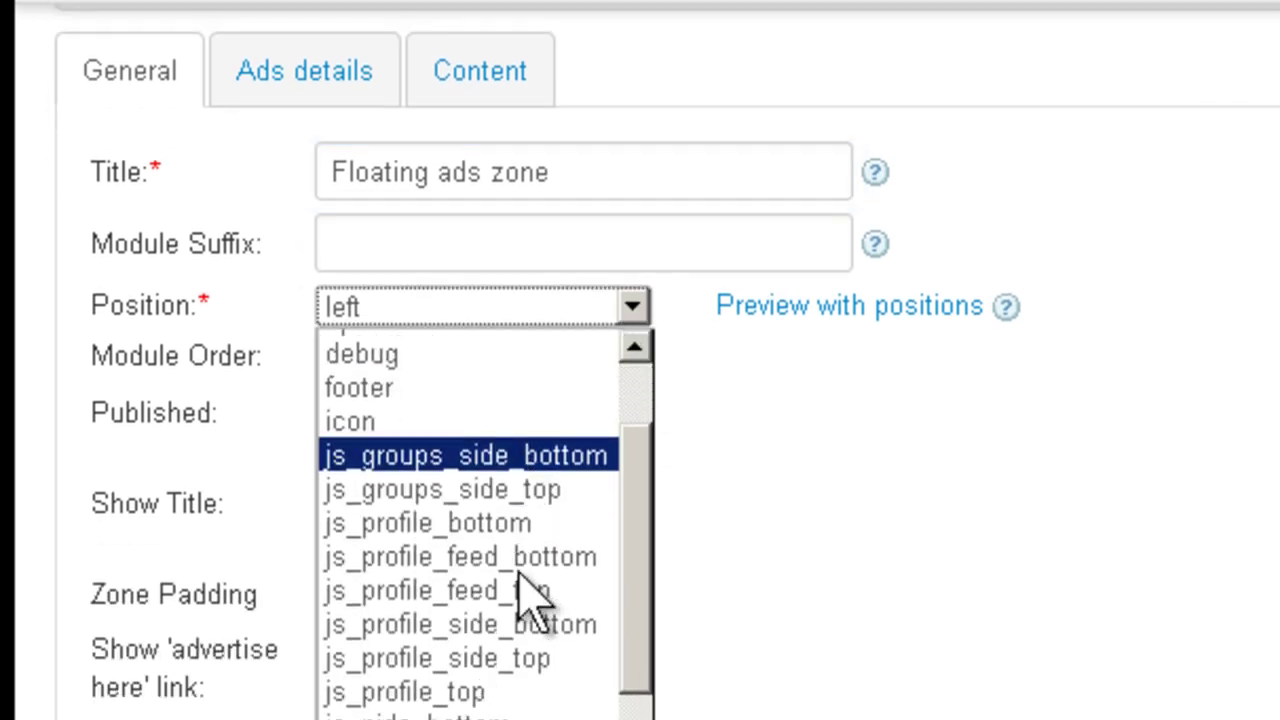
{"action": "scroll", "coordinate": [520, 620], "scroll_direction": "down", "scroll_amount": 3}
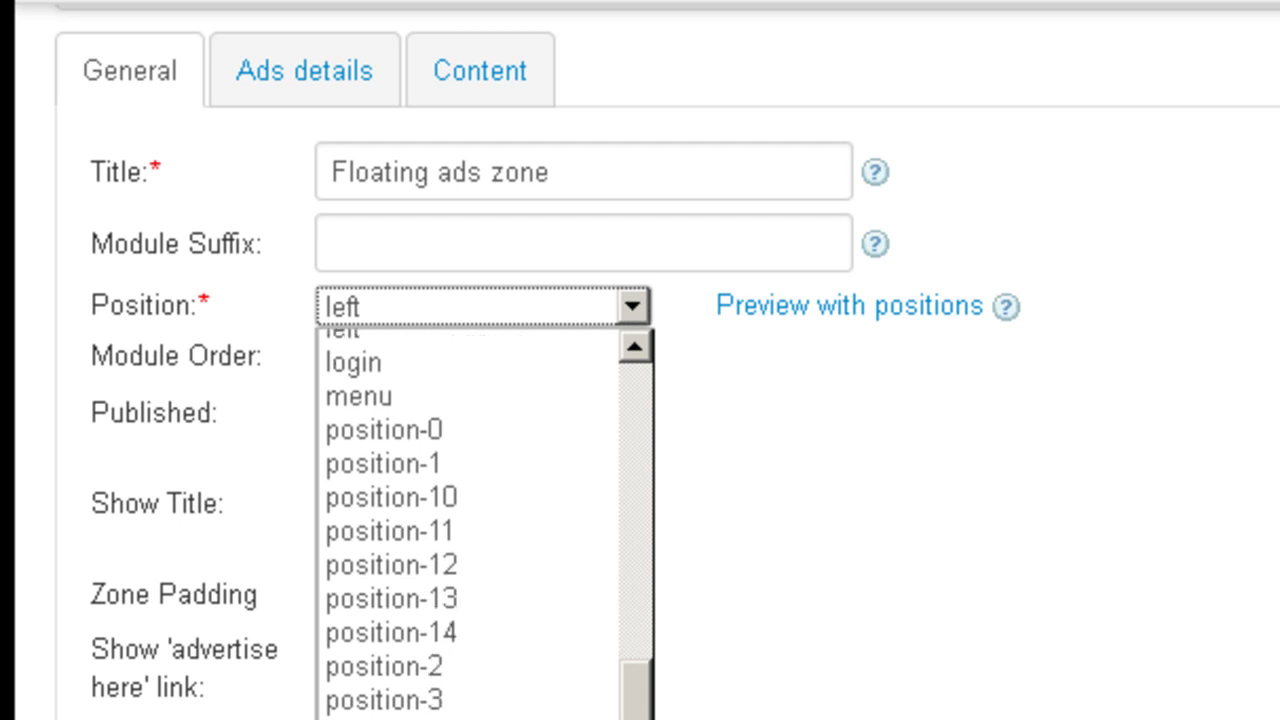
{"action": "left_click", "coordinate": [390, 719]}
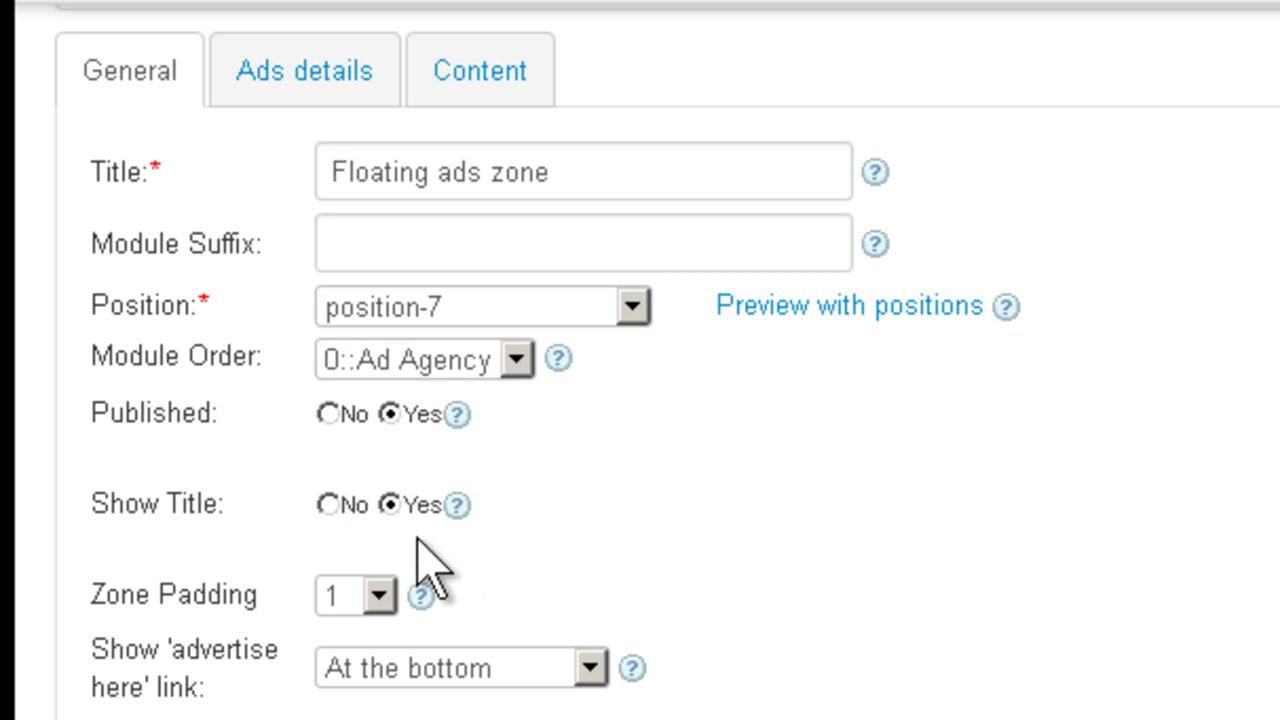
{"action": "left_click", "coordinate": [328, 505]}
{"action": "left_click", "coordinate": [476, 670]}
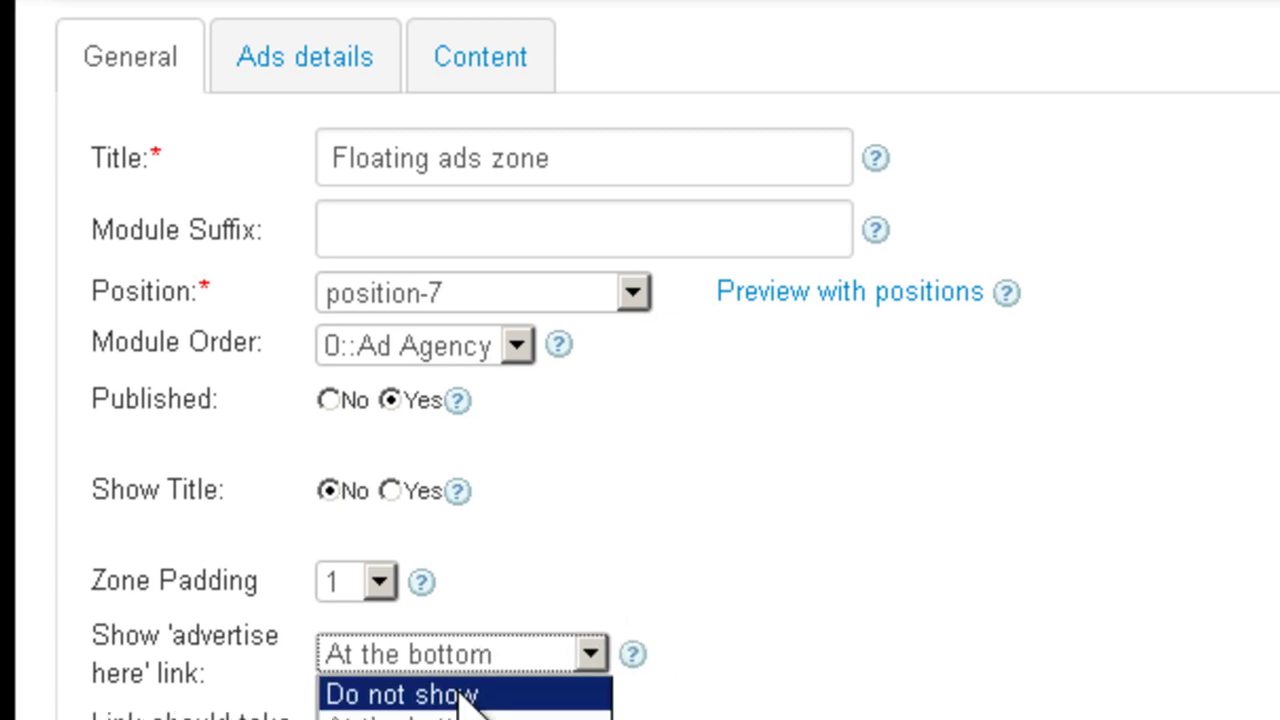
{"action": "left_click", "coordinate": [482, 708]}
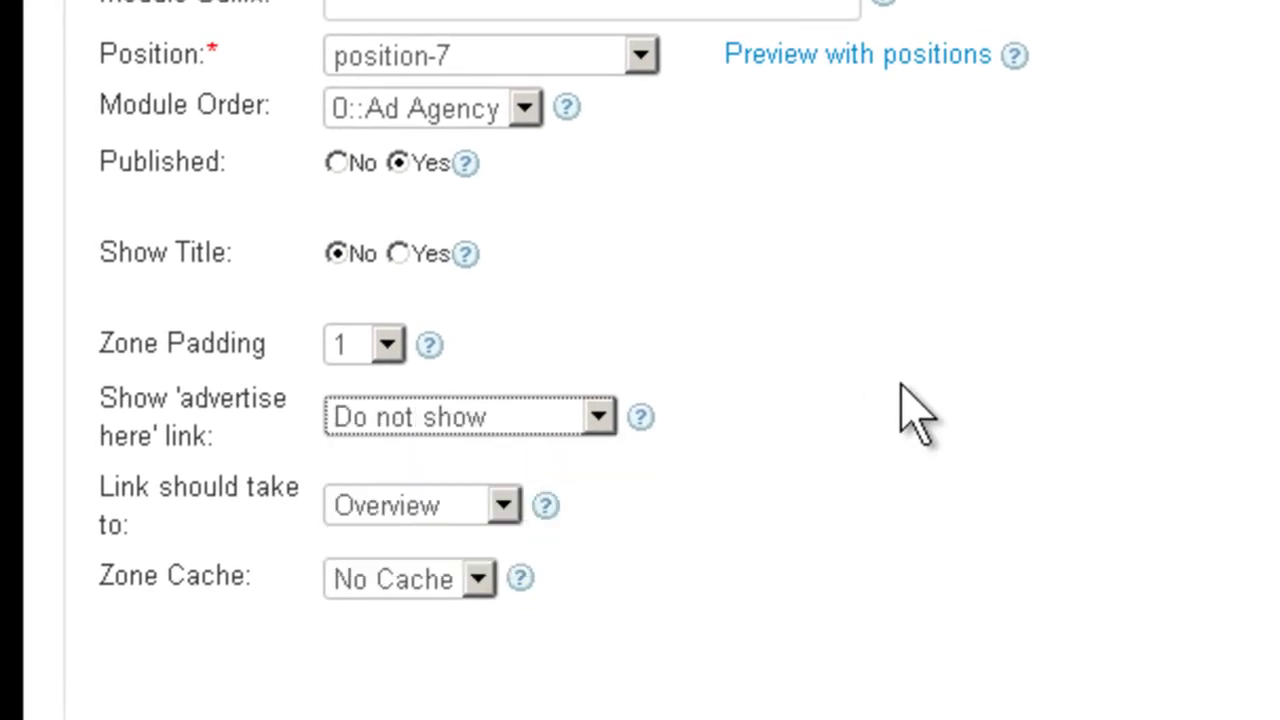
{"action": "left_click", "coordinate": [915, 412]}
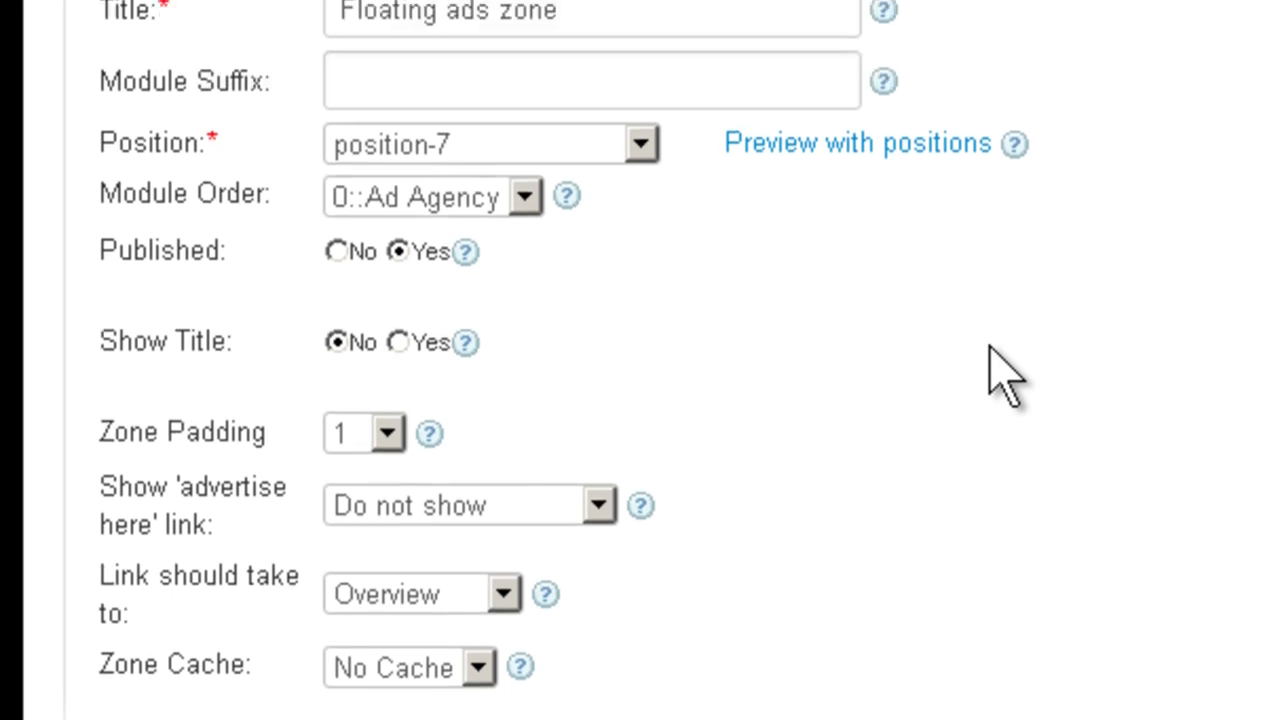
- Enable Floating under Special banners in the zone's Ads details and save the zone
{"action": "left_click", "coordinate": [343, 55]}
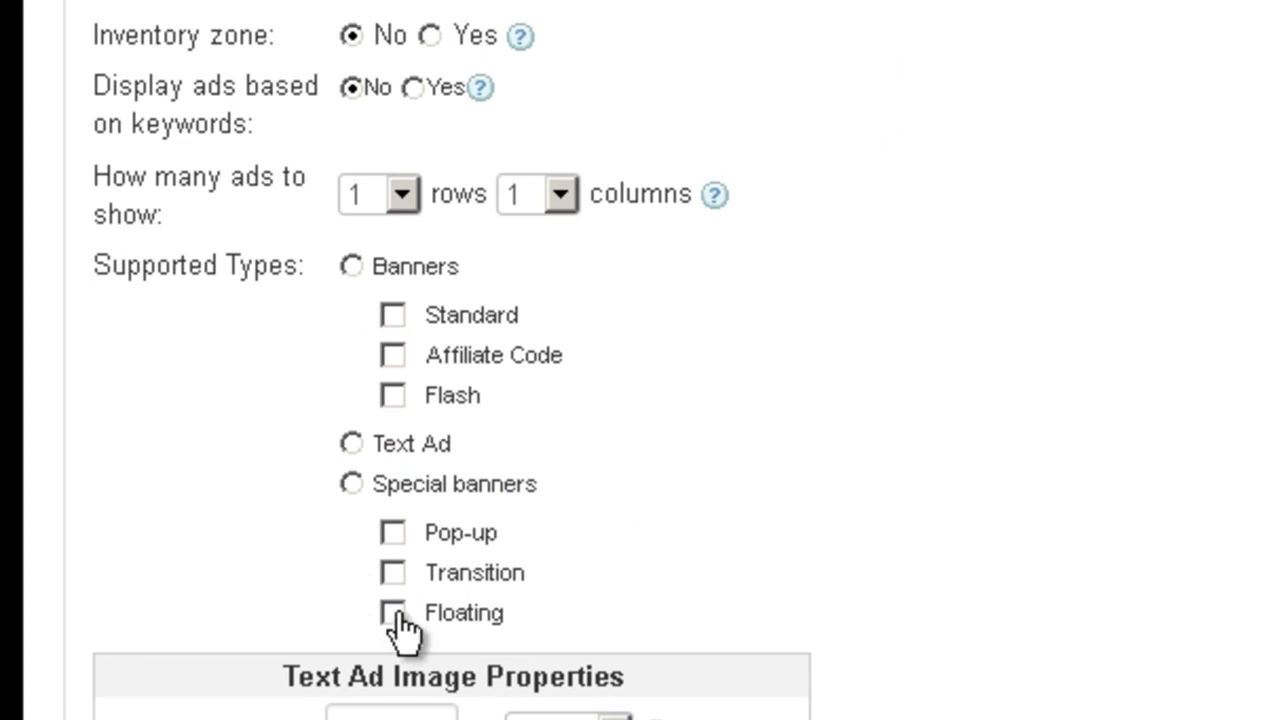
{"action": "left_click", "coordinate": [392, 634]}
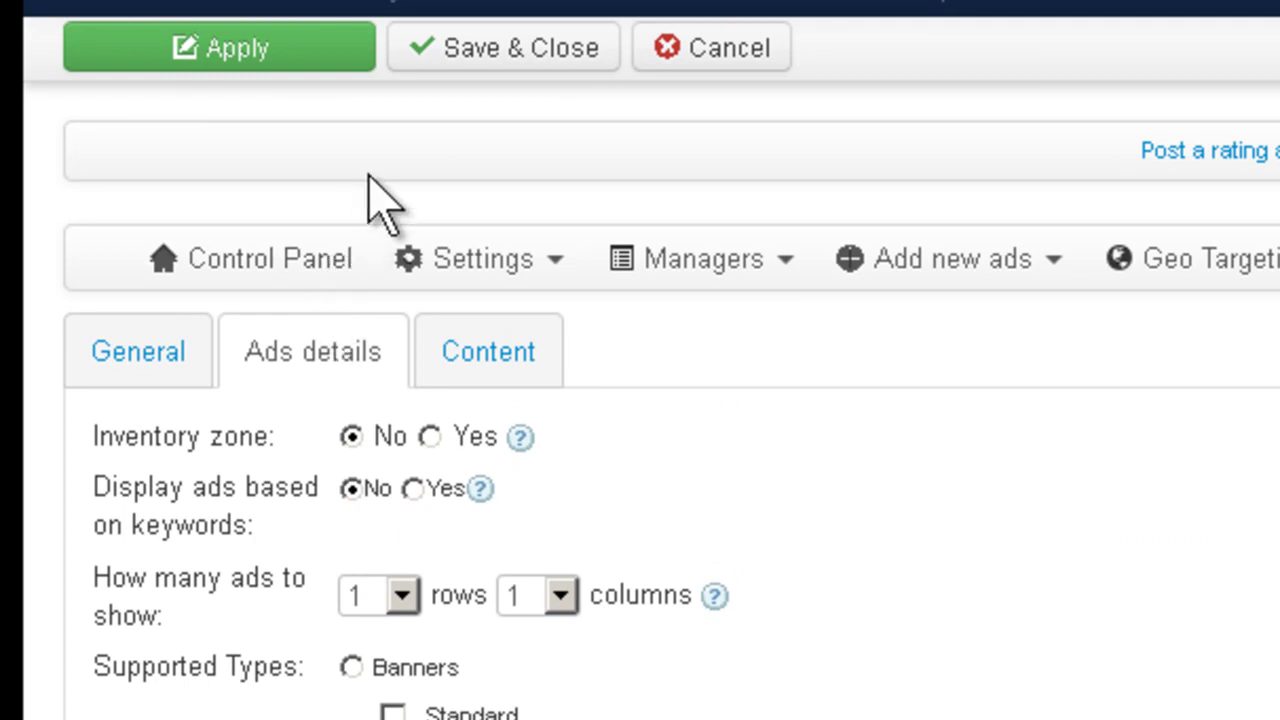
{"action": "scroll", "coordinate": [371, 200], "scroll_direction": "up", "scroll_amount": 2}
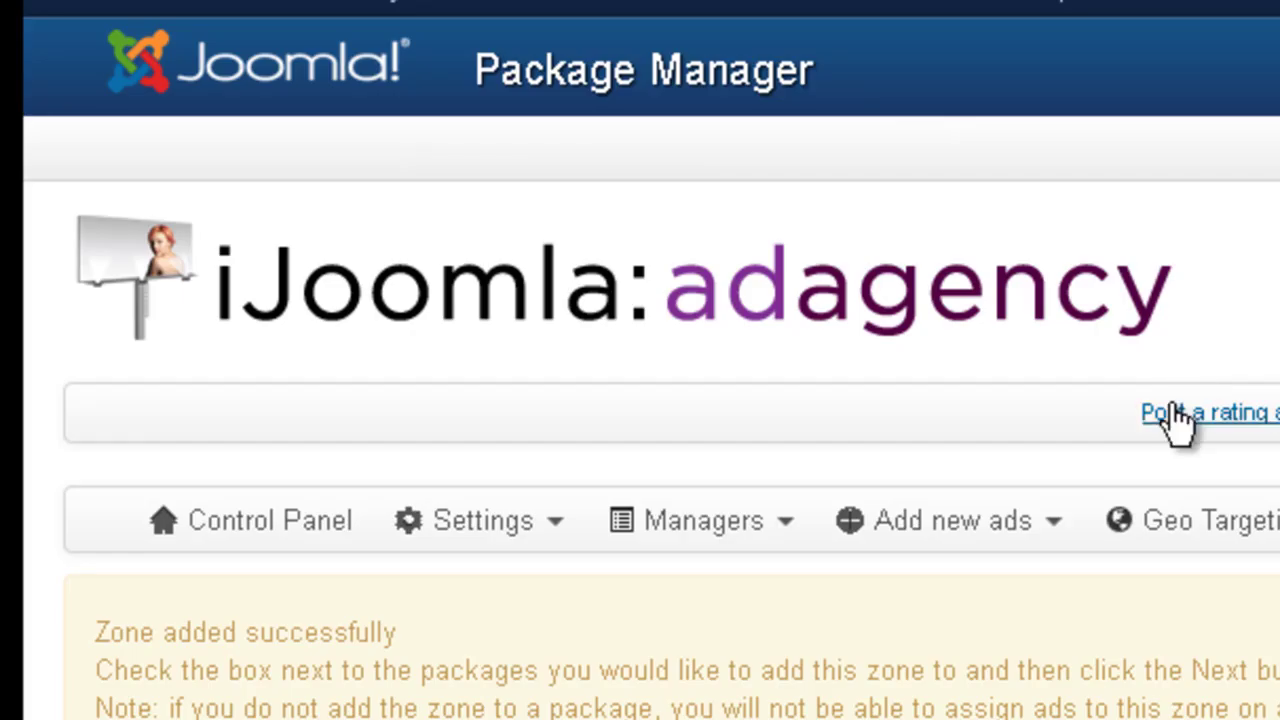
{"action": "scroll", "coordinate": [1109, 357], "scroll_direction": "down", "scroll_amount": 4}
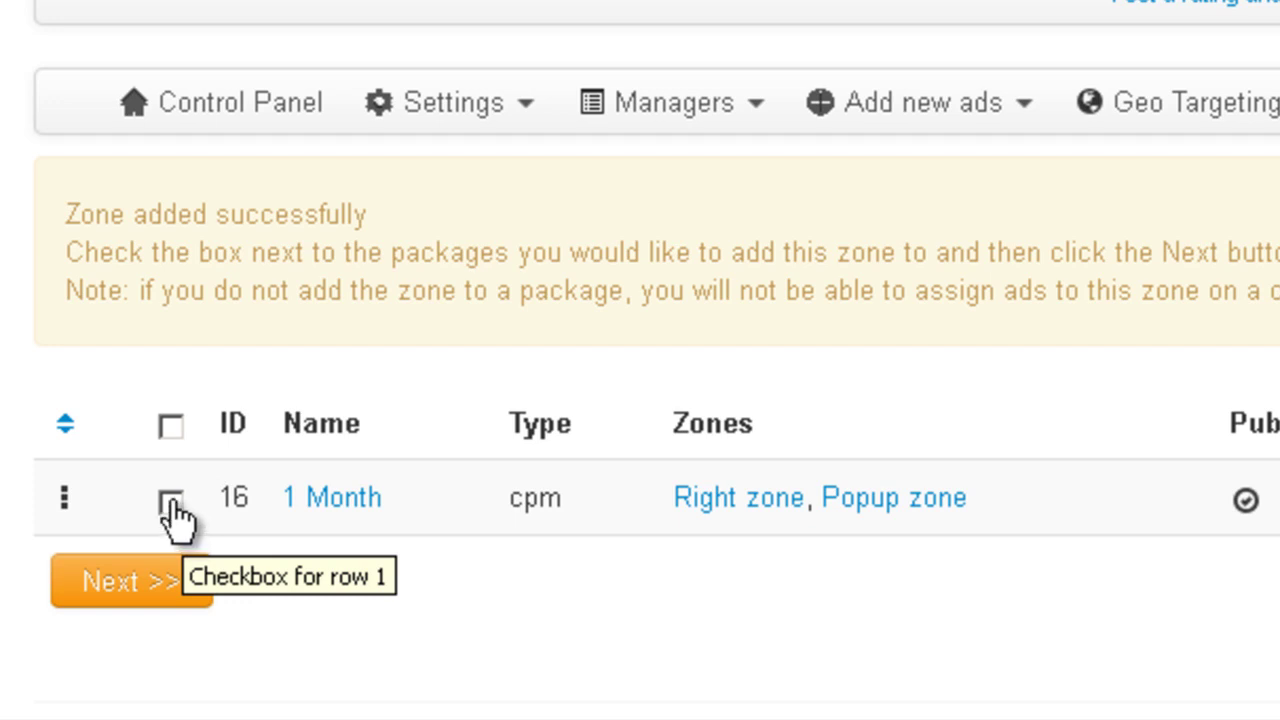
- Assign the new zone to the 1 Month package and continue
{"action": "left_click", "coordinate": [171, 502]}
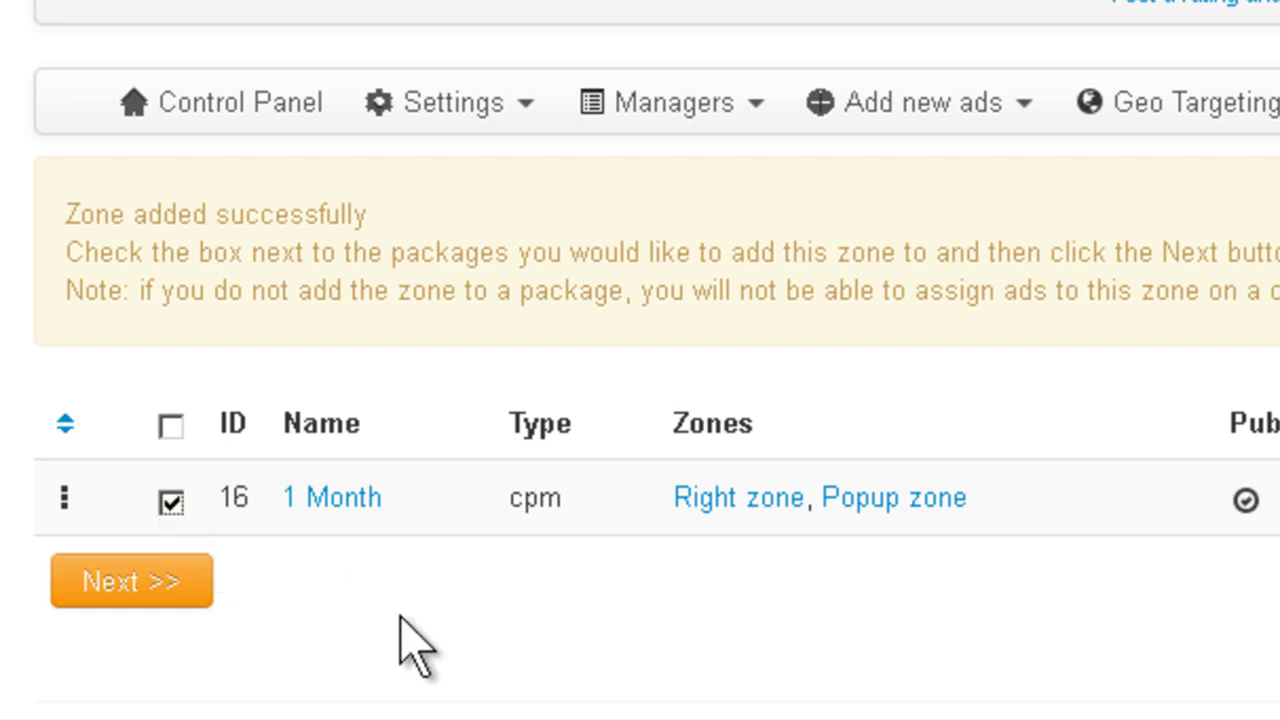
{"action": "left_click", "coordinate": [166, 586]}
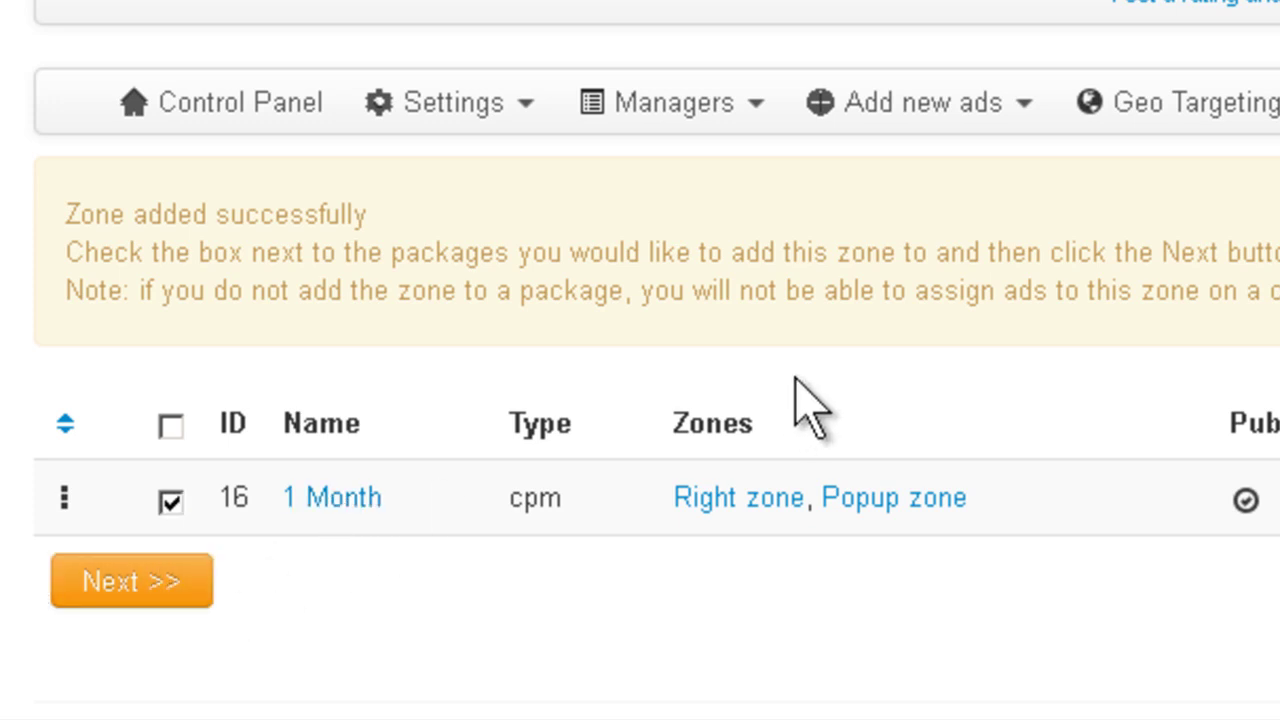
- Review the Popup zone's Ads details settings
{"action": "scroll", "coordinate": [808, 408], "scroll_direction": "down", "scroll_amount": 3}
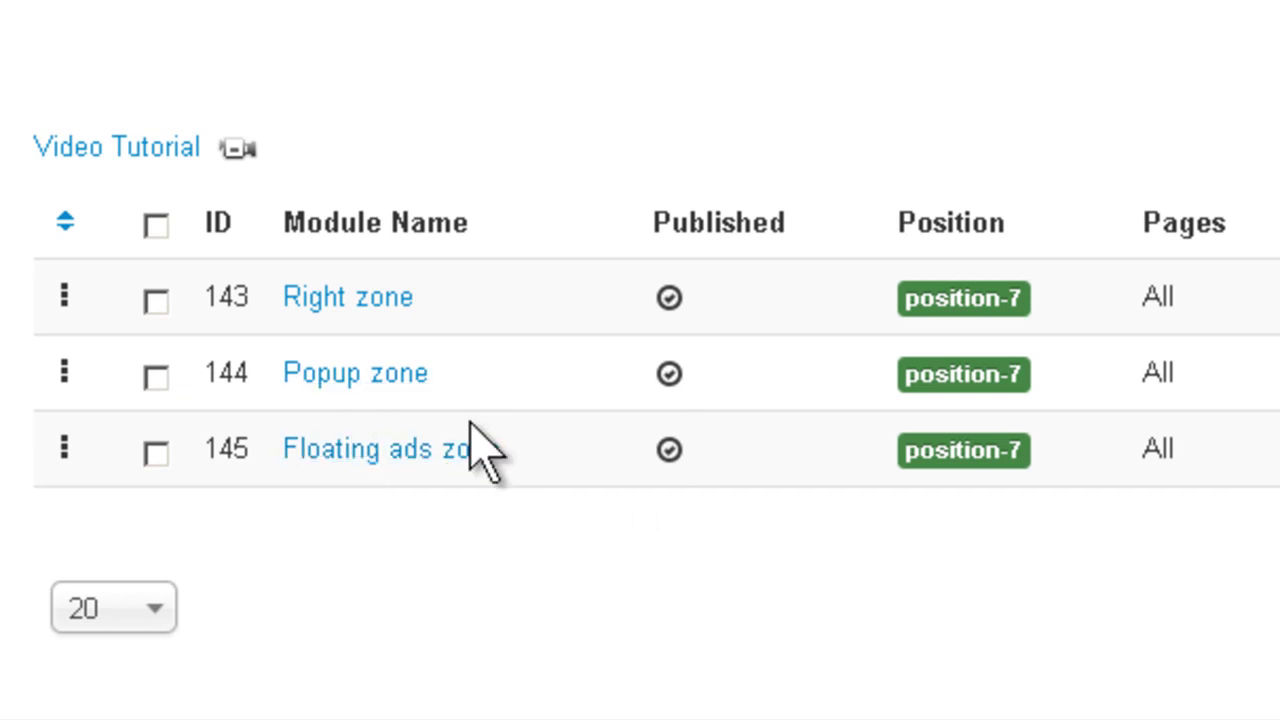
{"action": "left_click", "coordinate": [405, 390]}
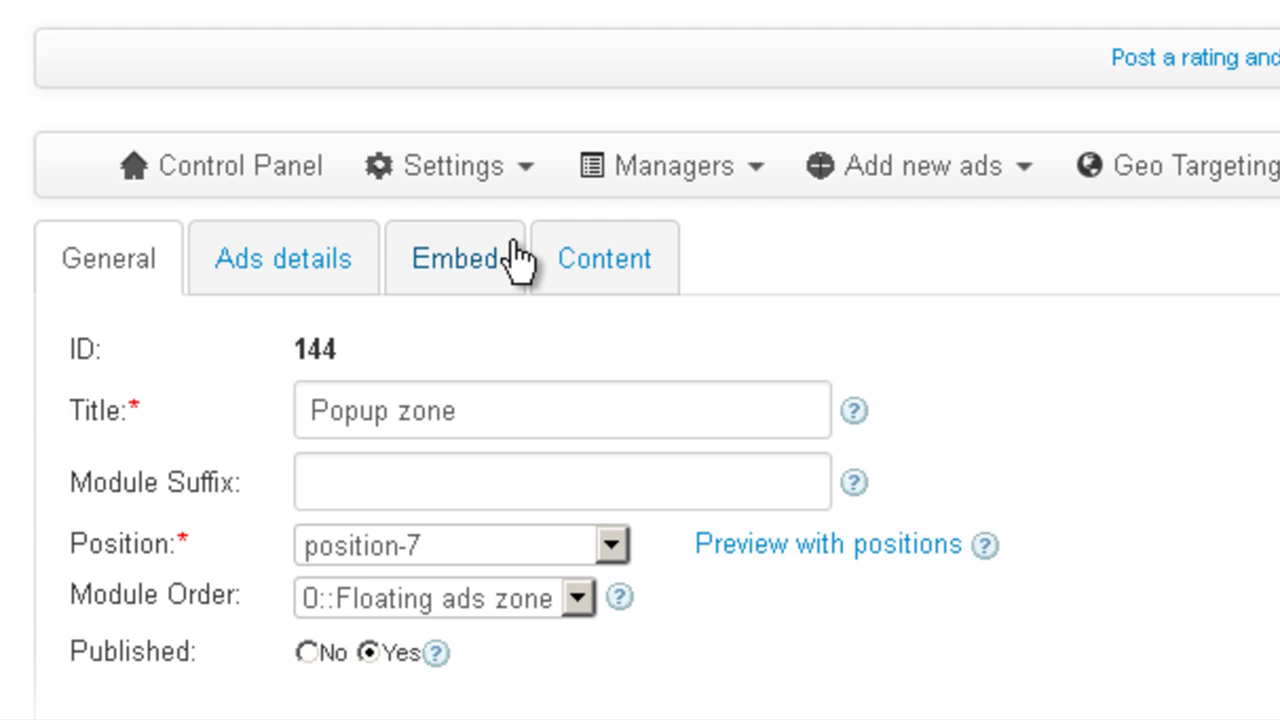
{"action": "left_click", "coordinate": [294, 277]}
{"action": "scroll", "coordinate": [290, 445], "scroll_direction": "down", "scroll_amount": 5}
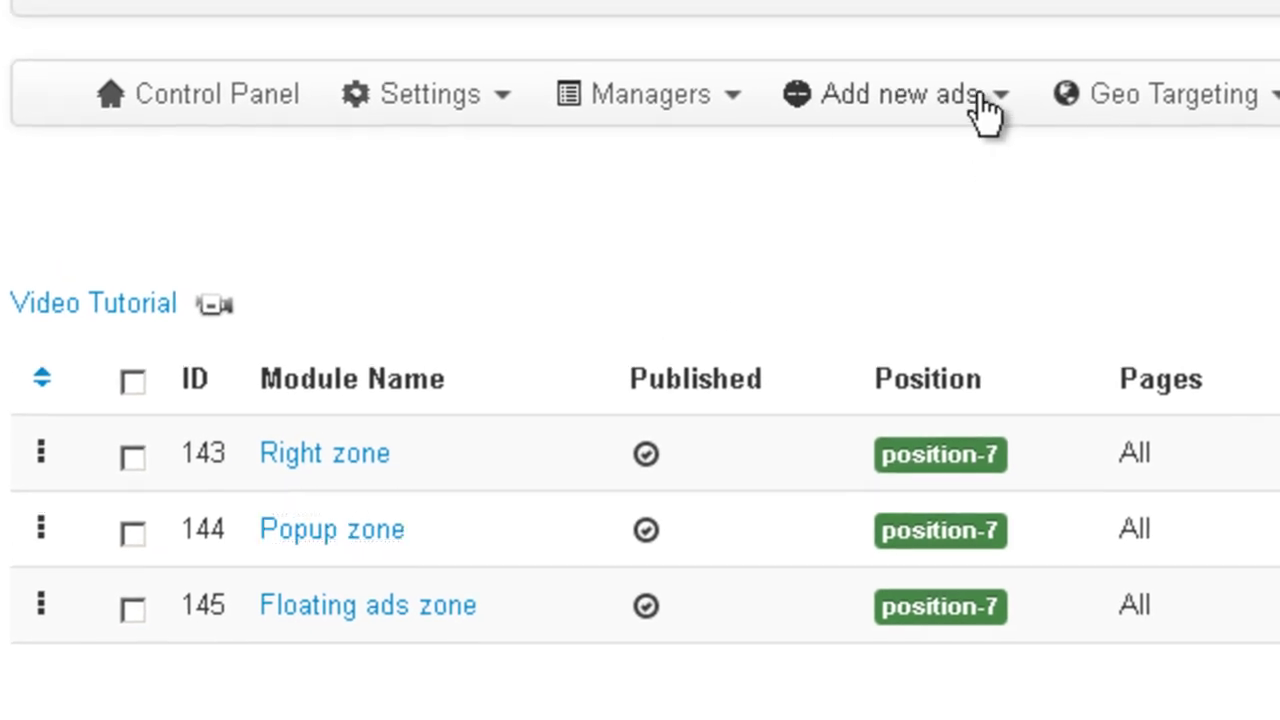
- Start a new Floating ad titled 'Floating' with Super User as advertiser
{"action": "left_click", "coordinate": [985, 105]}
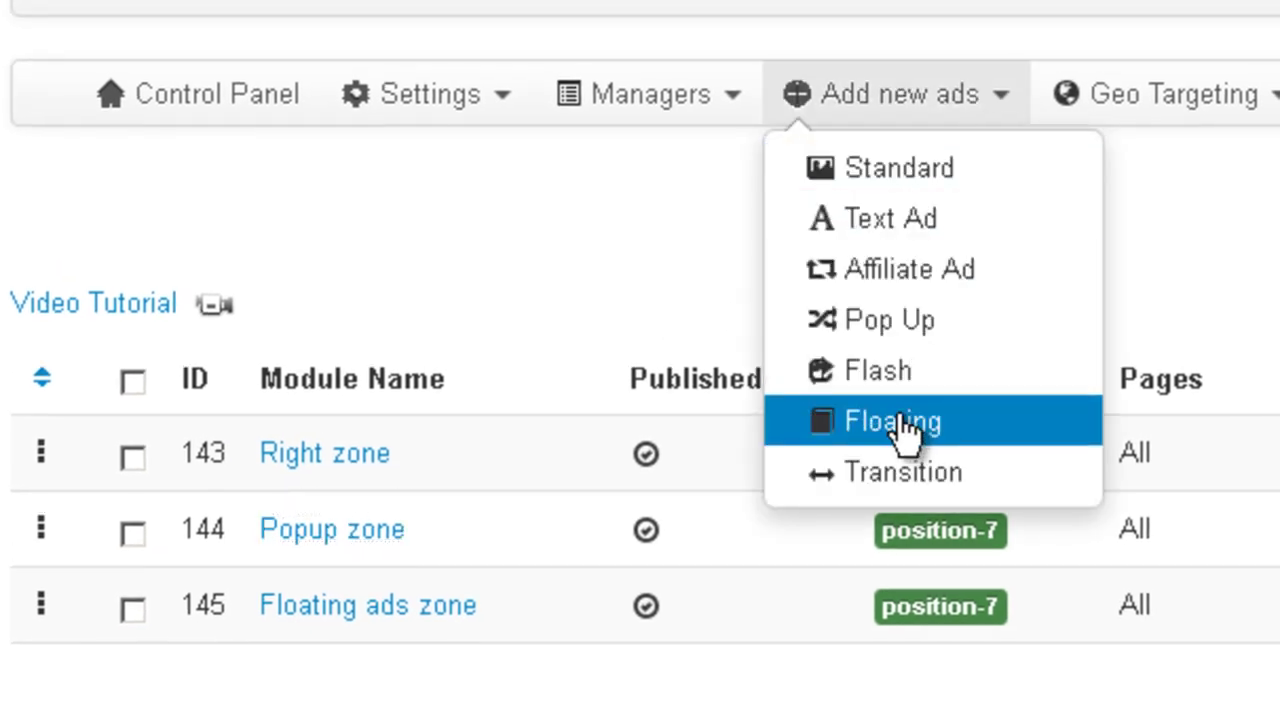
{"action": "left_click", "coordinate": [840, 470]}
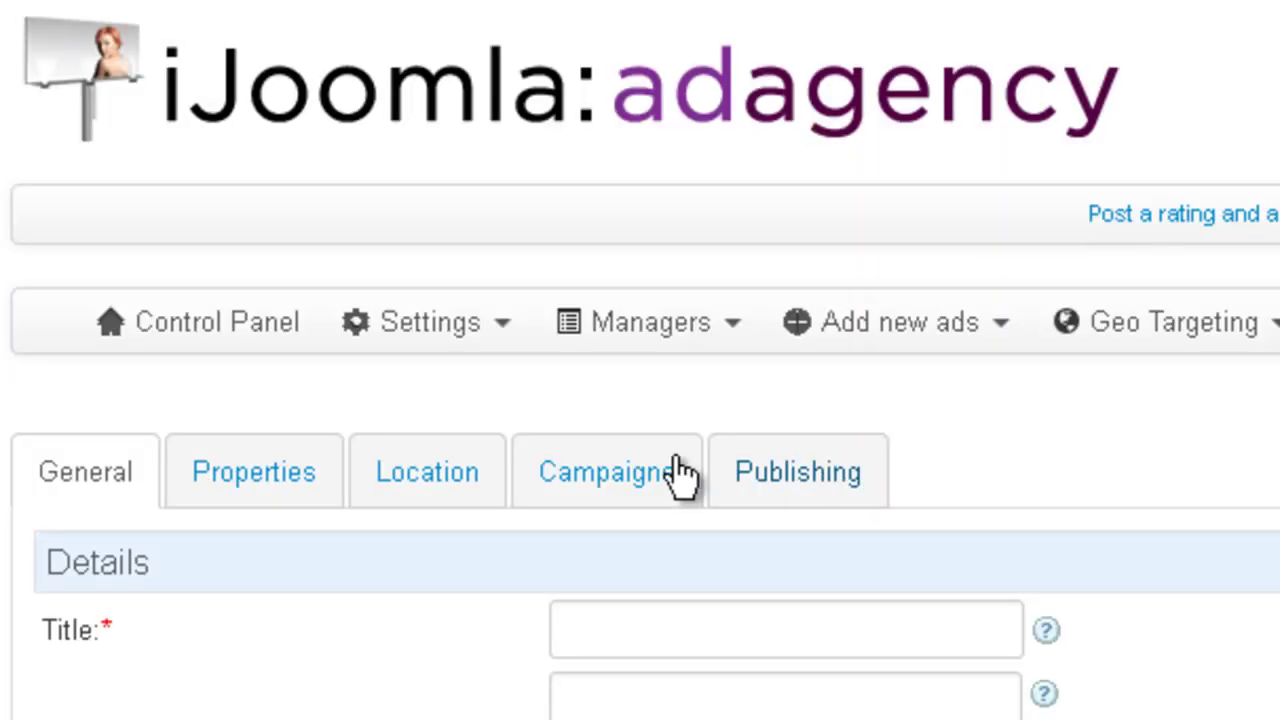
{"action": "left_click", "coordinate": [738, 641]}
{"action": "type", "text": "Fl"}
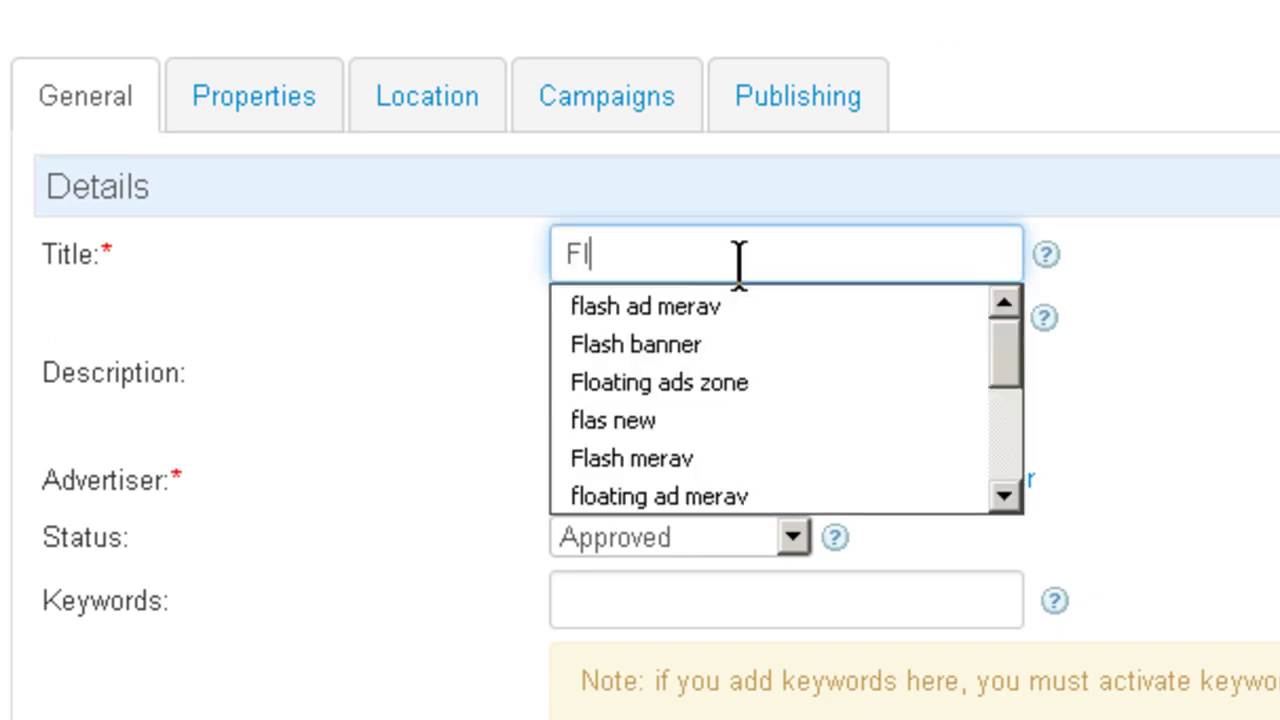
{"action": "type", "text": "oating"}
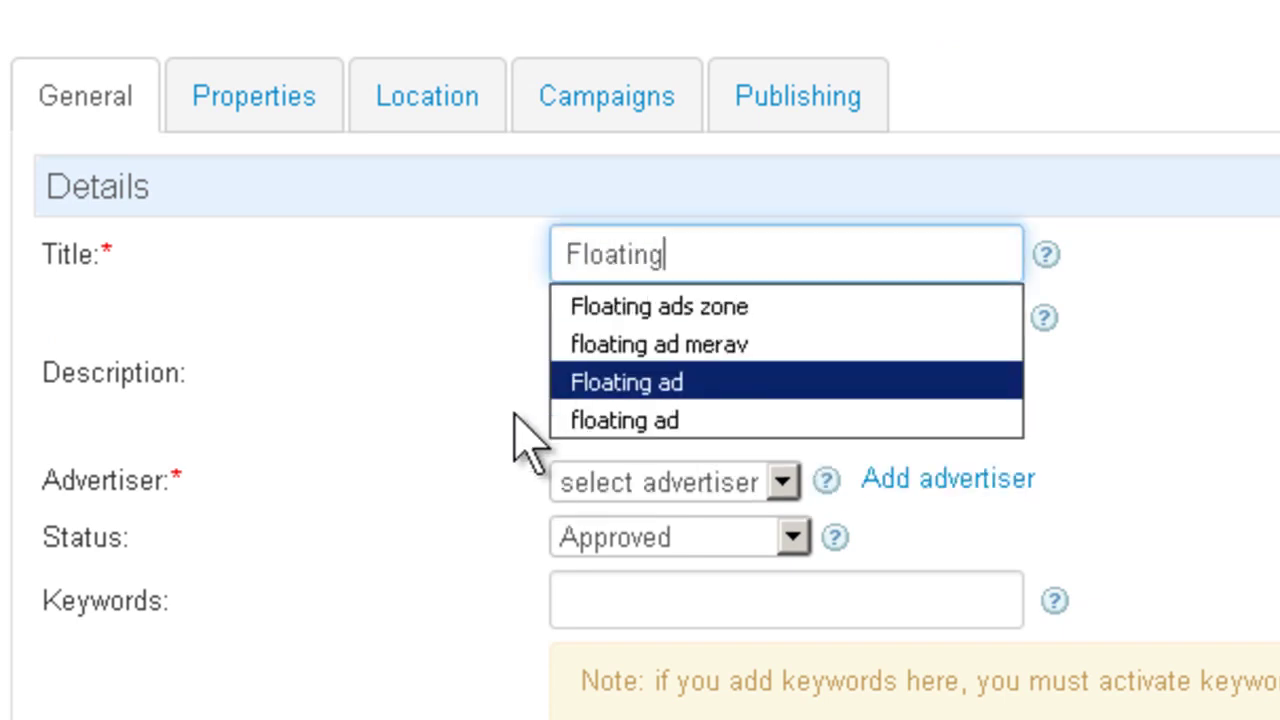
{"action": "left_click", "coordinate": [471, 508]}
{"action": "left_click", "coordinate": [706, 484]}
{"action": "left_click", "coordinate": [665, 552]}
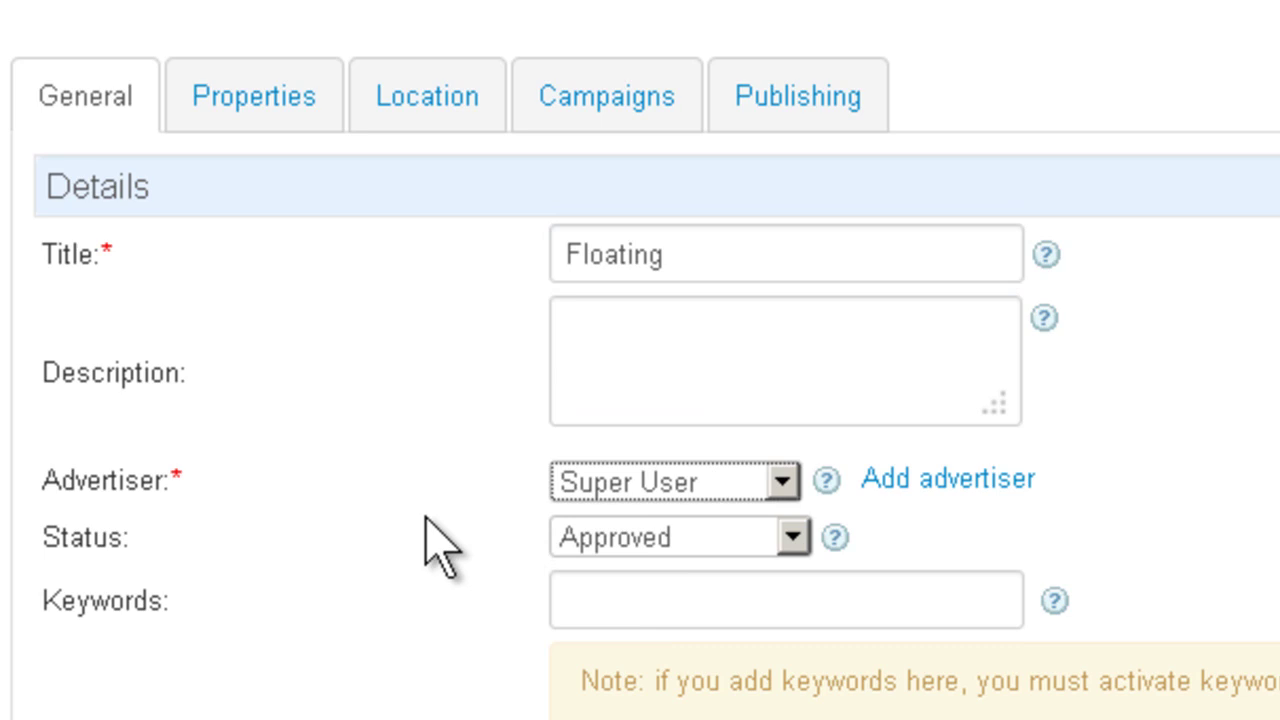
{"action": "left_click", "coordinate": [440, 545]}
{"action": "scroll", "coordinate": [440, 545], "scroll_direction": "up", "scroll_amount": 3}
{"action": "scroll", "coordinate": [440, 545], "scroll_direction": "down", "scroll_amount": 4}
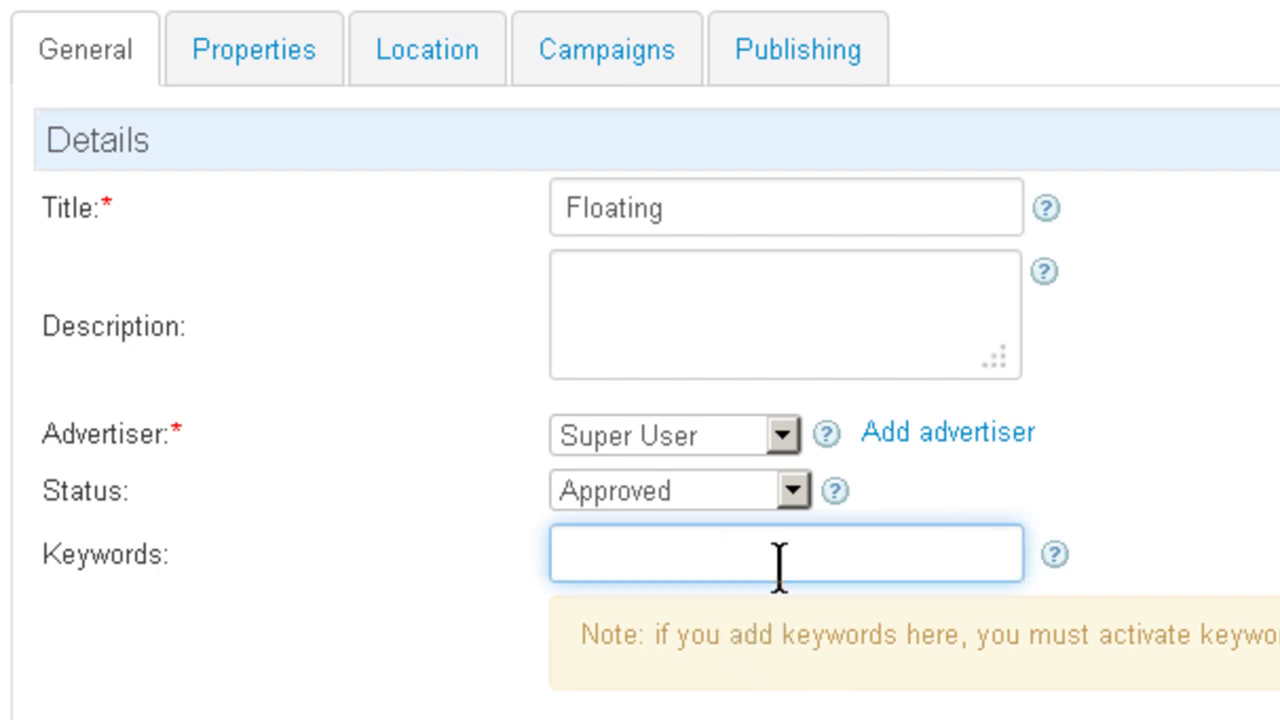
{"action": "scroll", "coordinate": [812, 314], "scroll_direction": "up", "scroll_amount": 3}
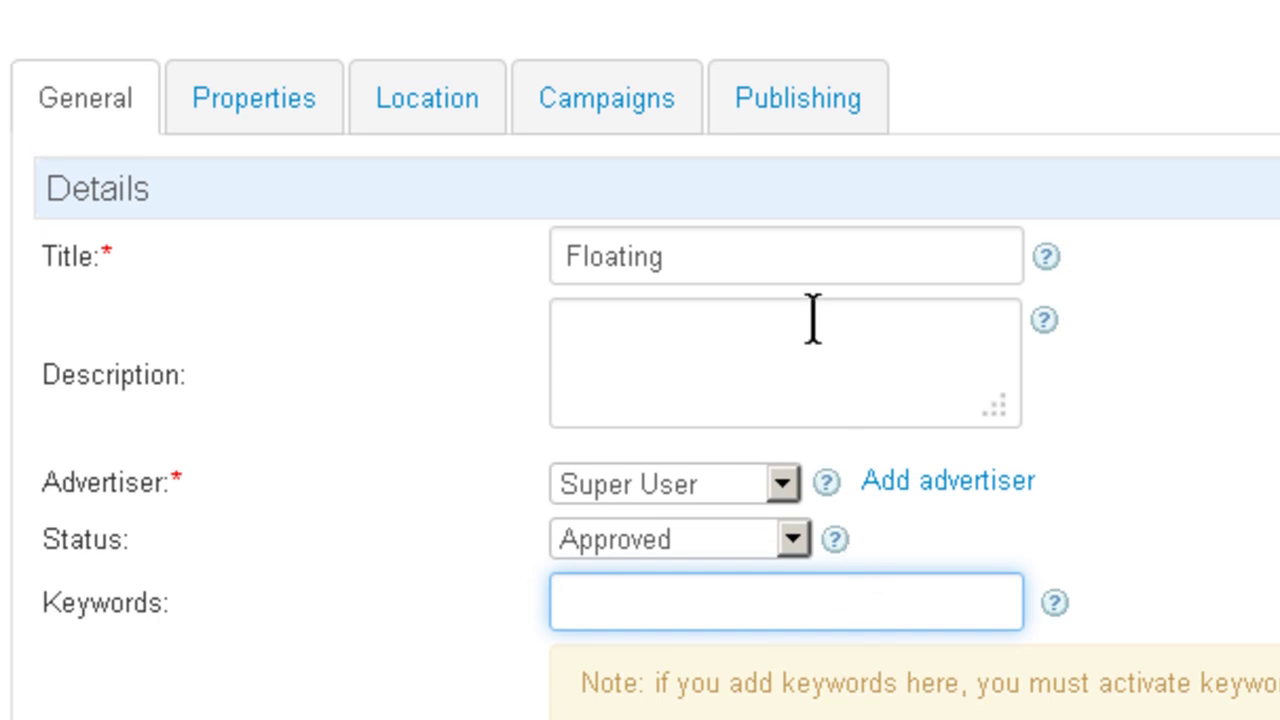
{"action": "left_click", "coordinate": [686, 56]}
{"action": "right_click", "coordinate": [678, 180]}
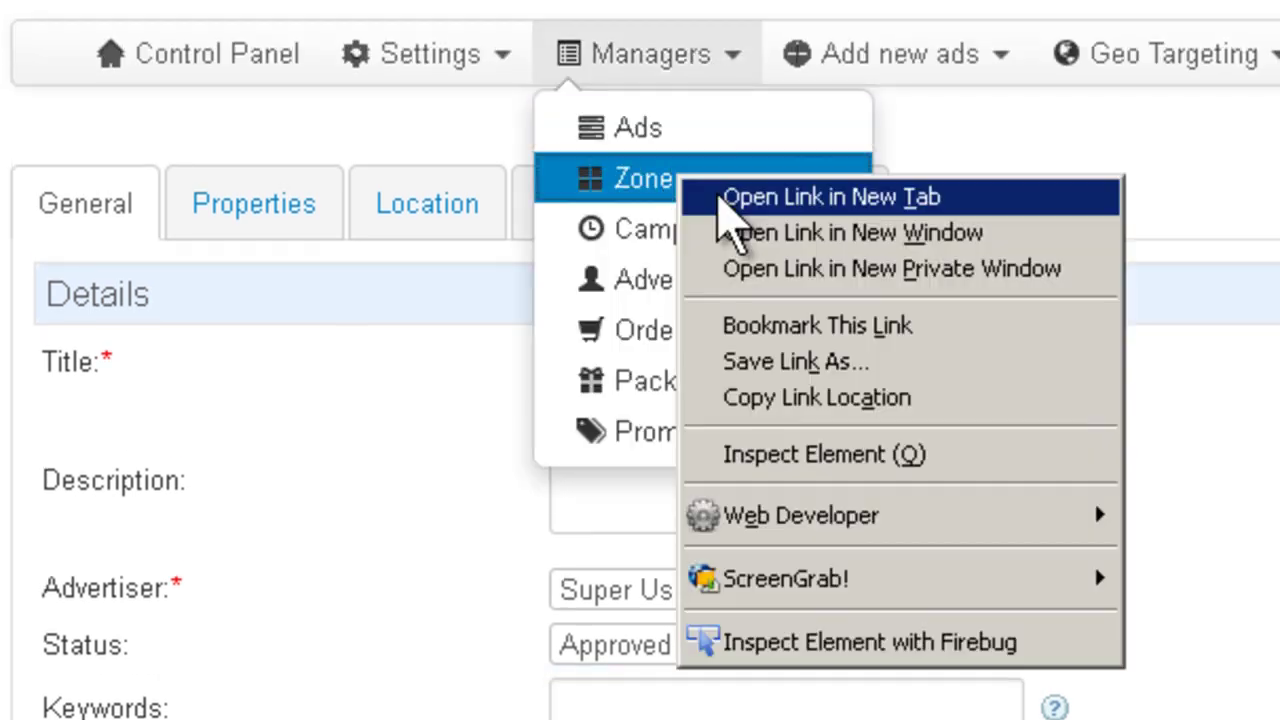
{"action": "left_click", "coordinate": [760, 195]}
{"action": "left_click", "coordinate": [900, 2]}
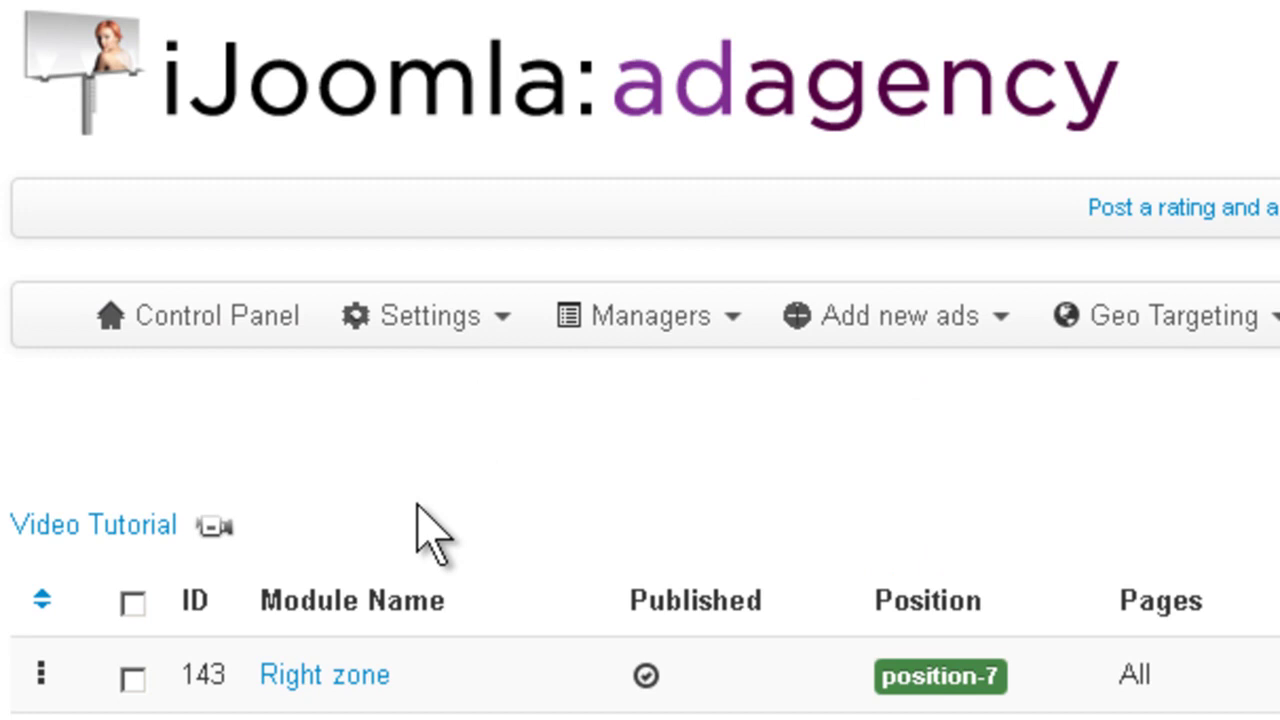
{"action": "scroll", "coordinate": [400, 570], "scroll_direction": "down", "scroll_amount": 5}
{"action": "left_click", "coordinate": [355, 500]}
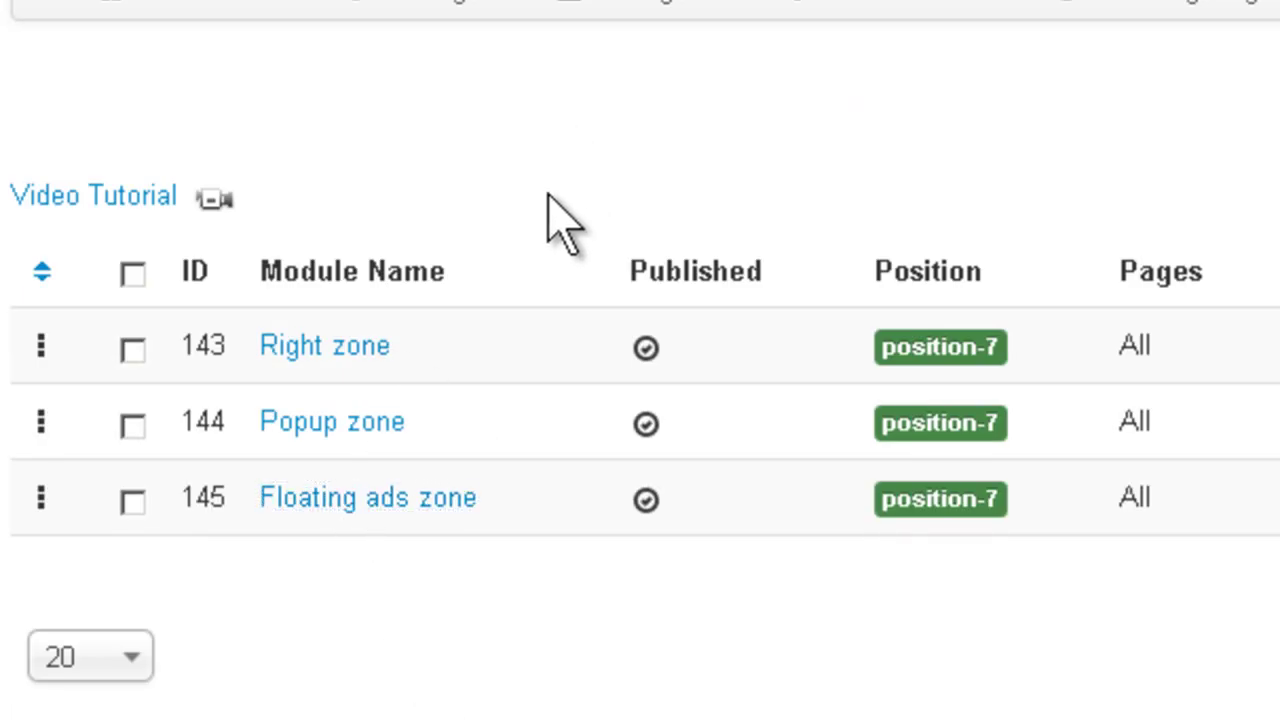
{"action": "left_click", "coordinate": [322, 412]}
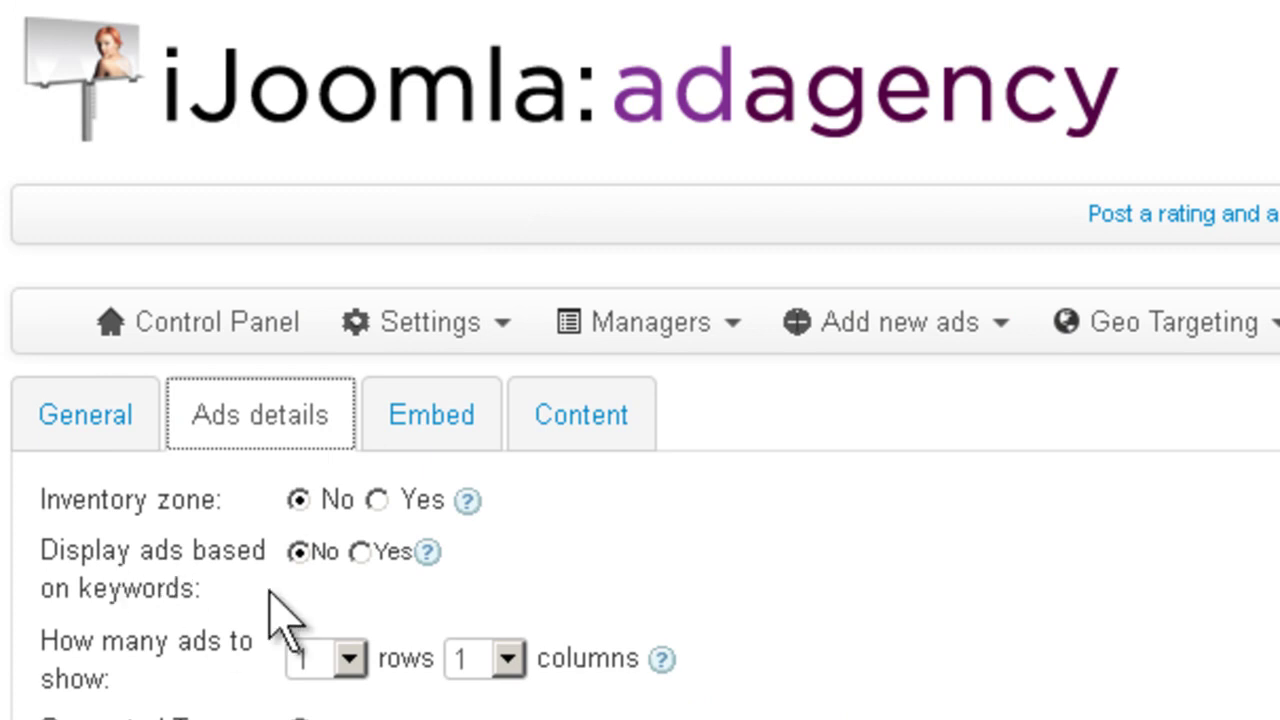
{"action": "left_click", "coordinate": [361, 552]}
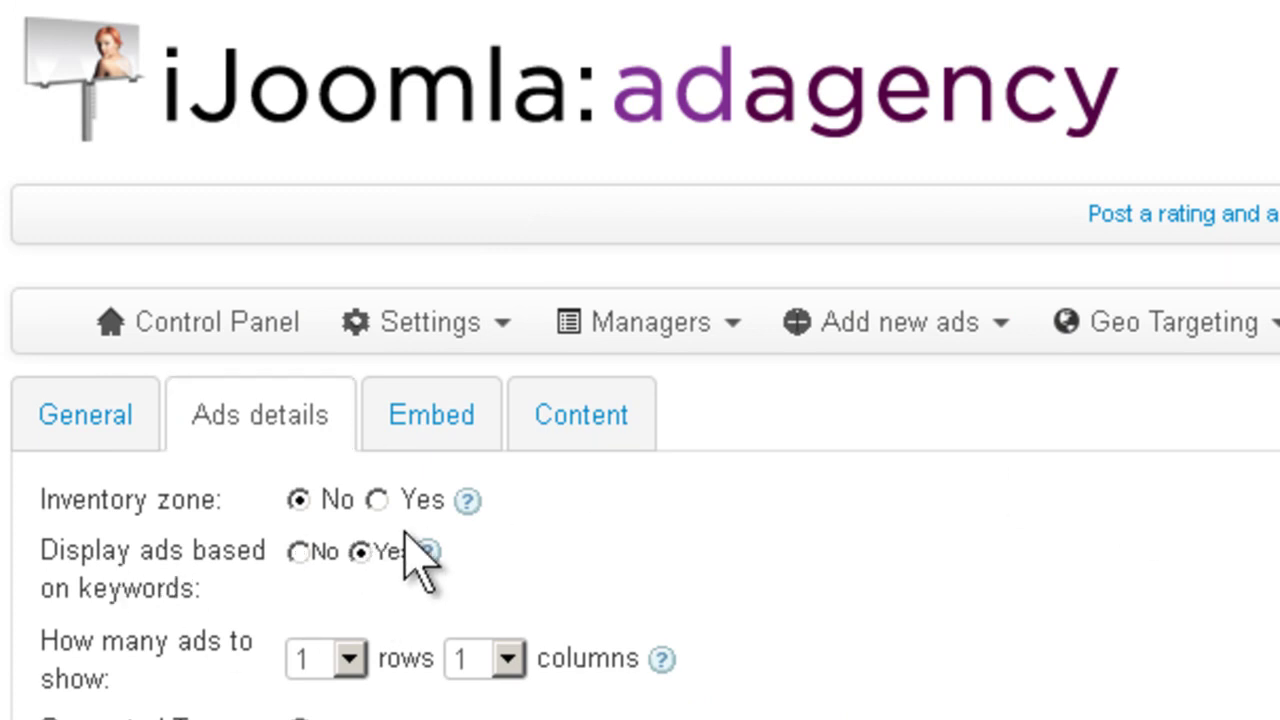
{"action": "left_click", "coordinate": [298, 552]}
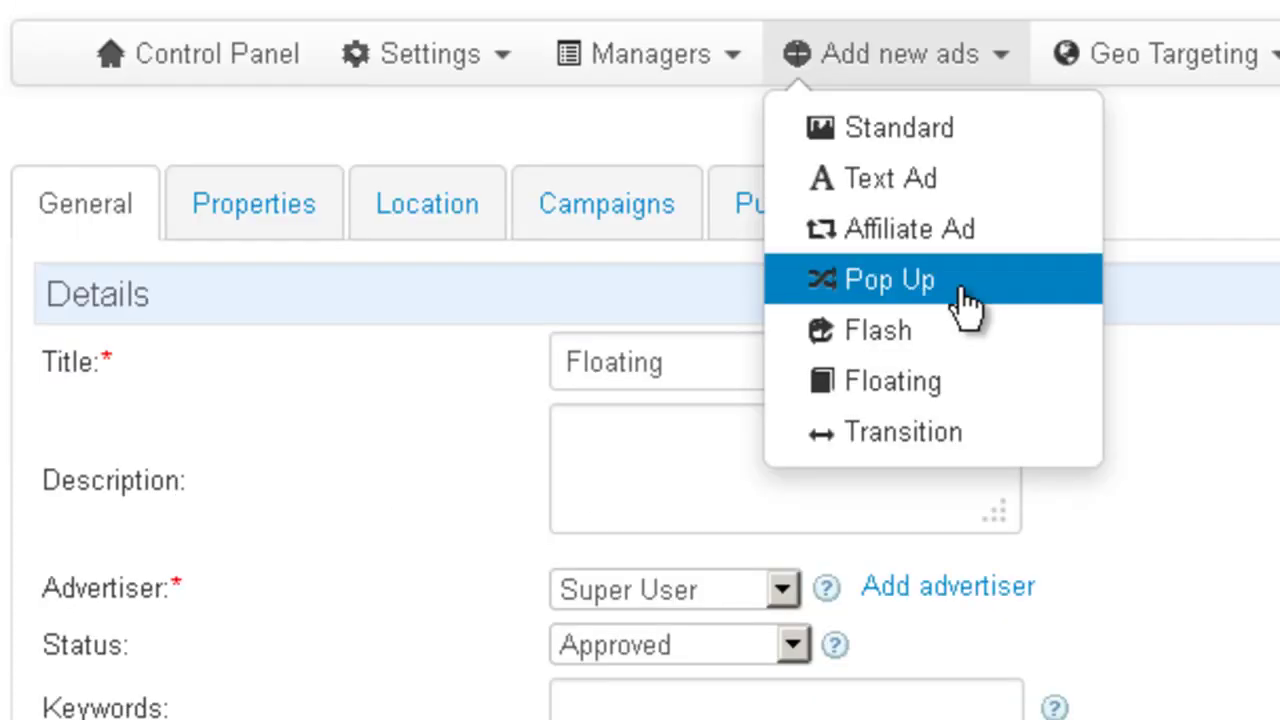
- Set the ad's size to 500 x 500 in the Properties tab
{"action": "left_click", "coordinate": [326, 236]}
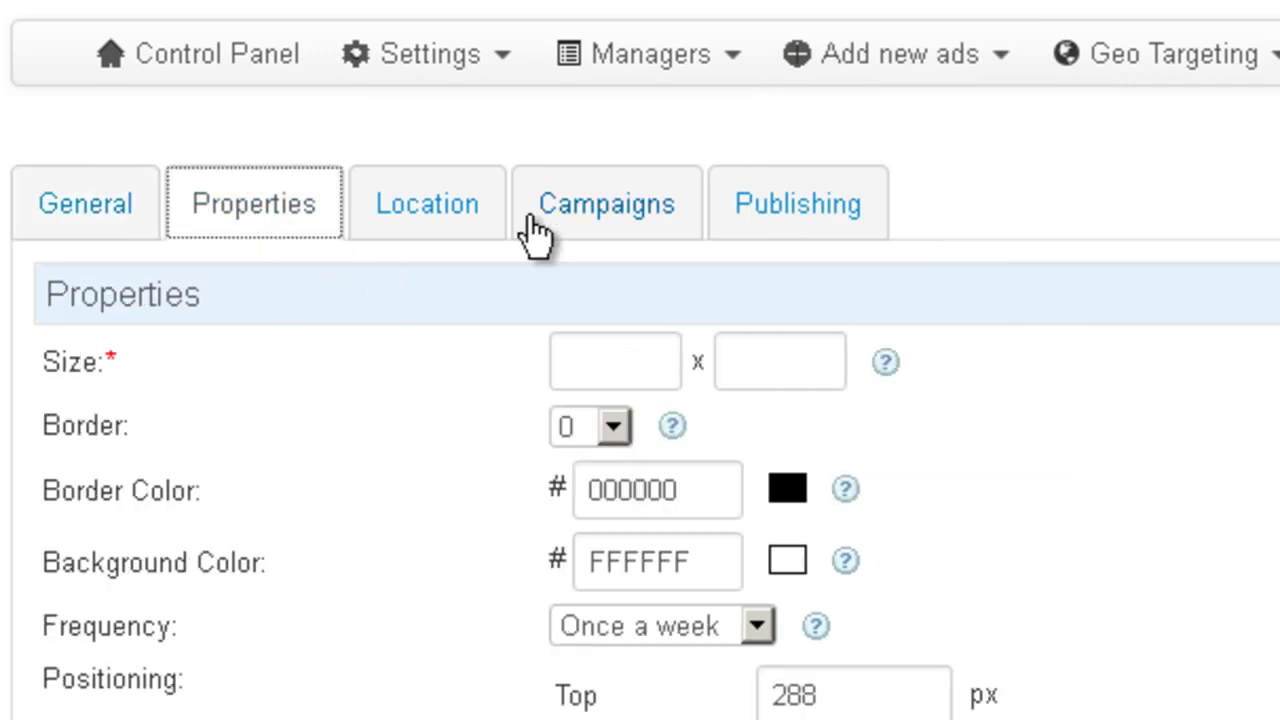
{"action": "scroll", "coordinate": [515, 260], "scroll_direction": "down", "scroll_amount": 2}
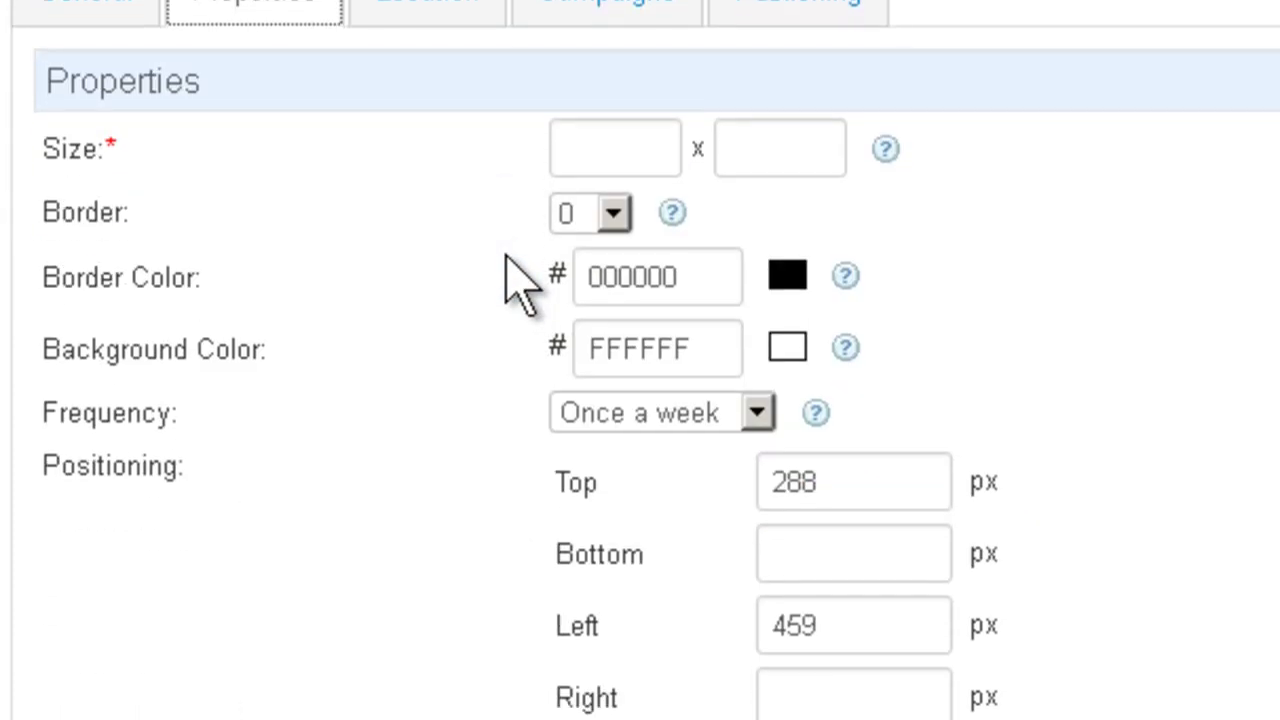
{"action": "left_click", "coordinate": [616, 150]}
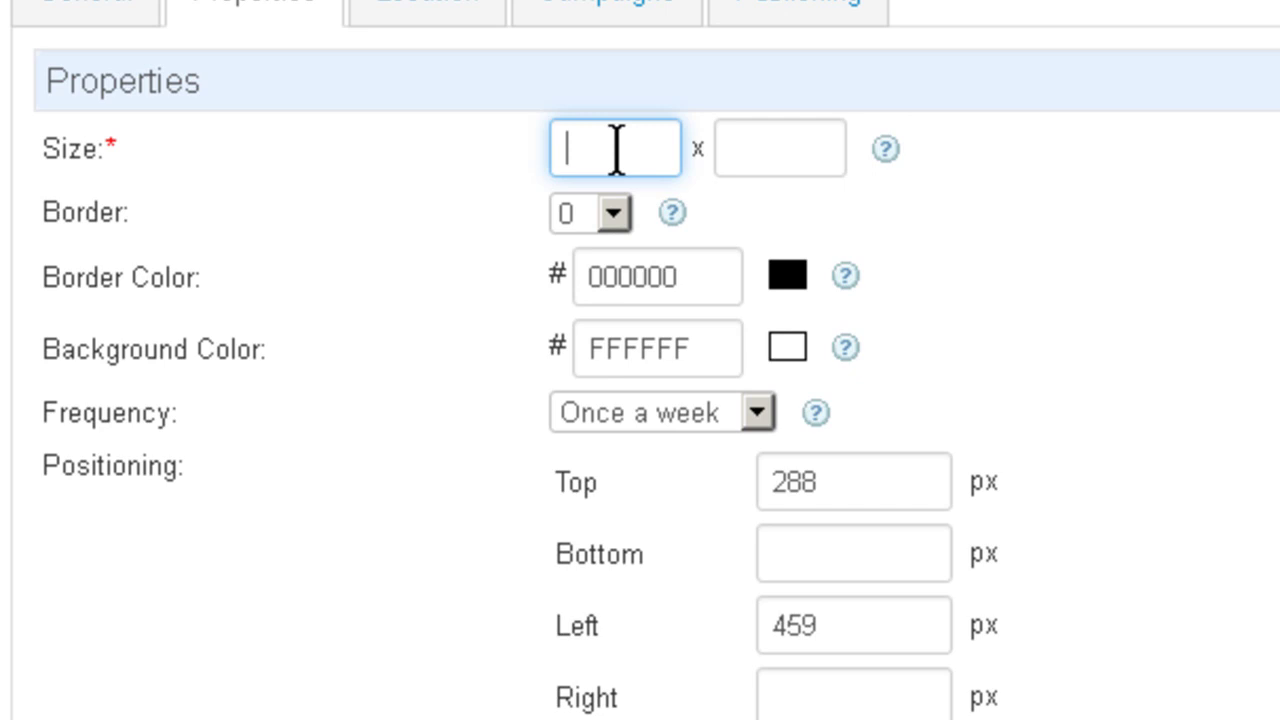
{"action": "type", "text": "600"}
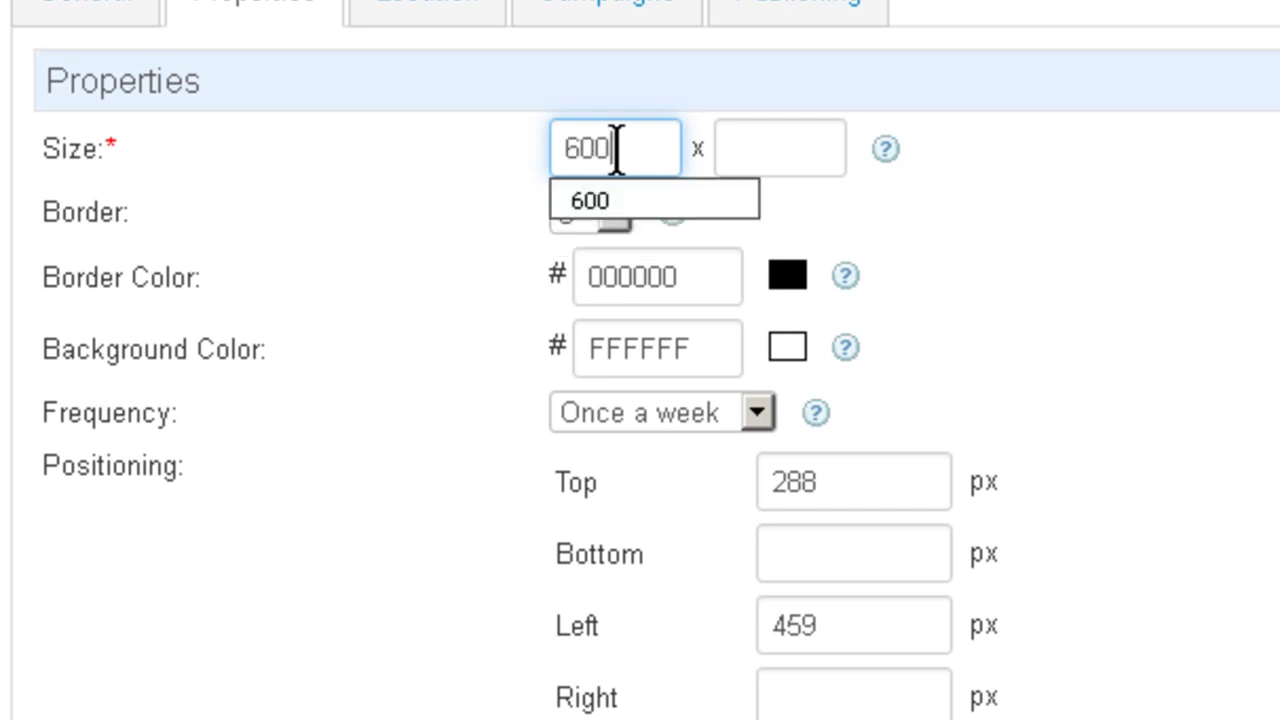
{"action": "key", "text": "BackSpace"}
{"action": "key", "text": "BackSpace"}
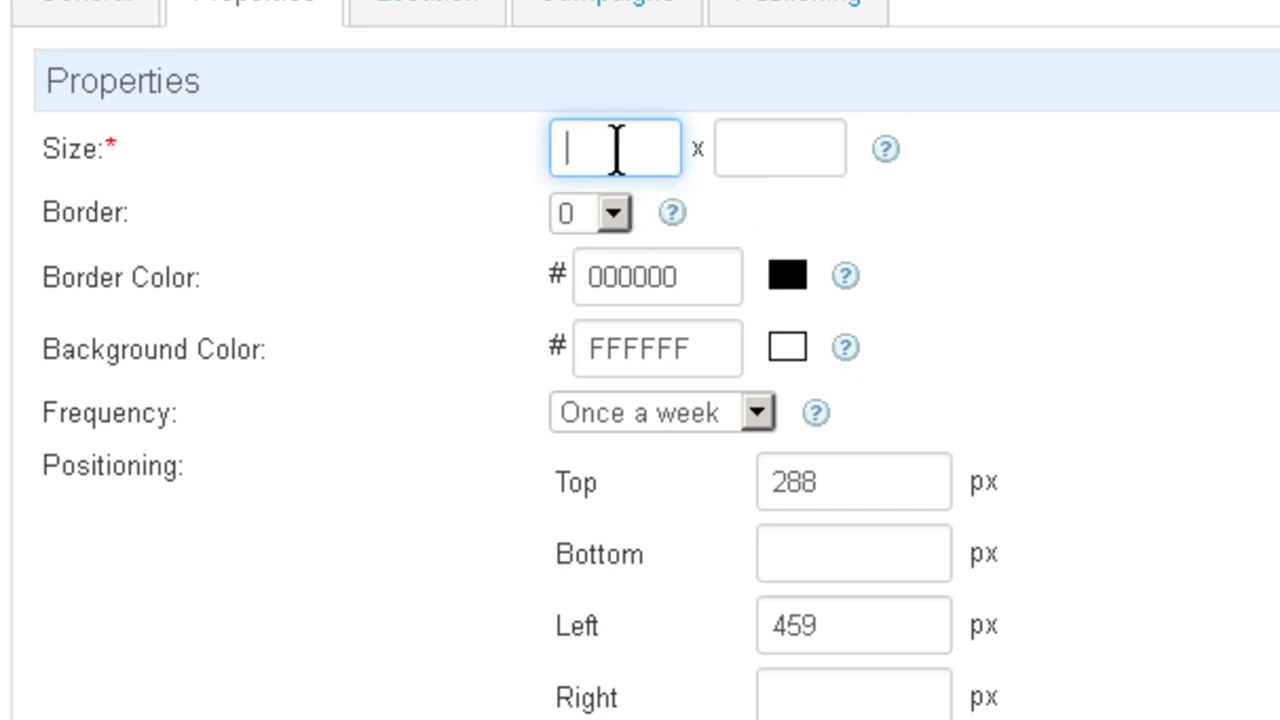
{"action": "type", "text": "500"}
{"action": "key", "text": "Tab"}
{"action": "type", "text": "500"}
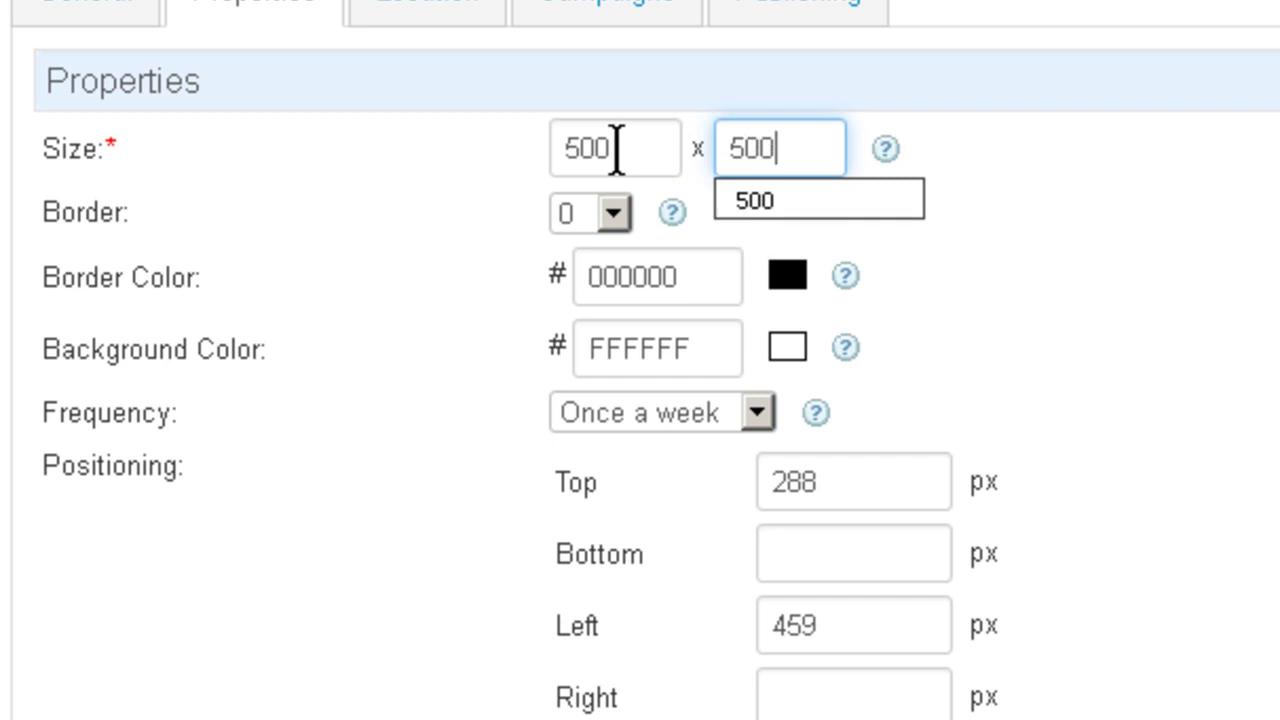
- Give the ad a border of 10 in colour 66FF00 and background colour f7f7f7
{"action": "left_click", "coordinate": [614, 218]}
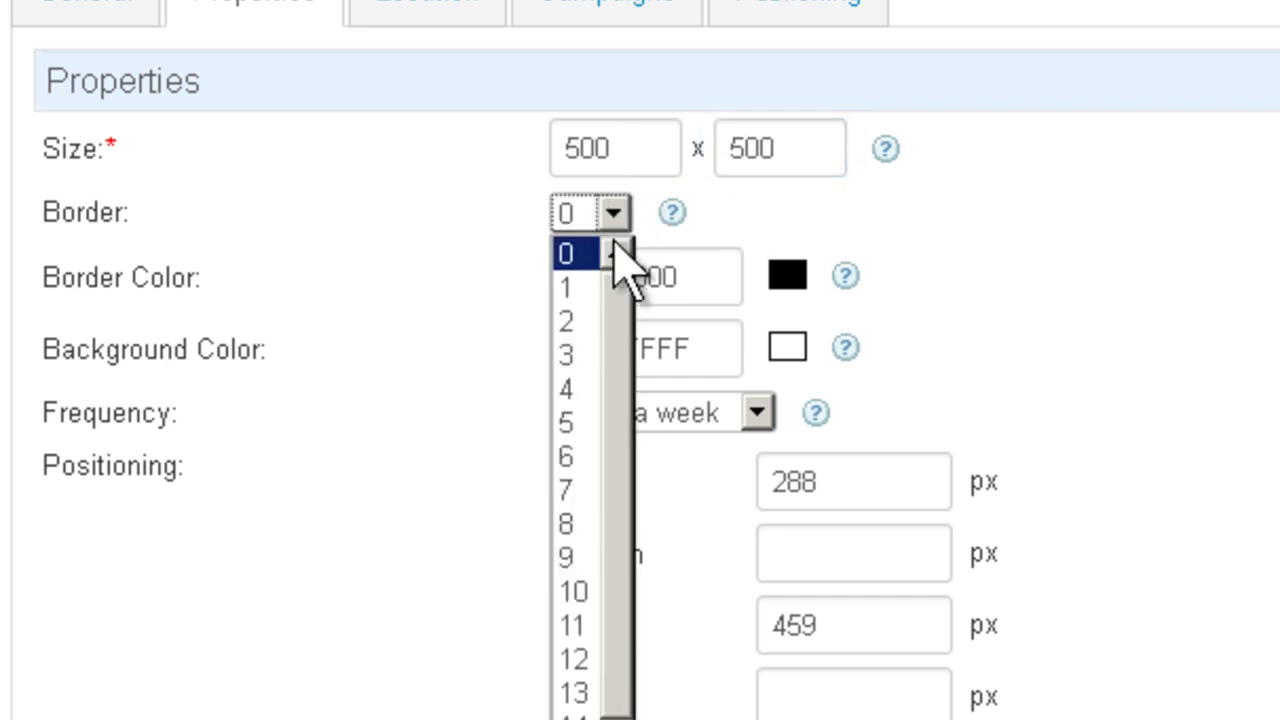
{"action": "left_click", "coordinate": [575, 591]}
{"action": "left_click", "coordinate": [704, 265]}
{"action": "left_click_drag", "start_coordinate": [704, 265], "coordinate": [512, 267]}
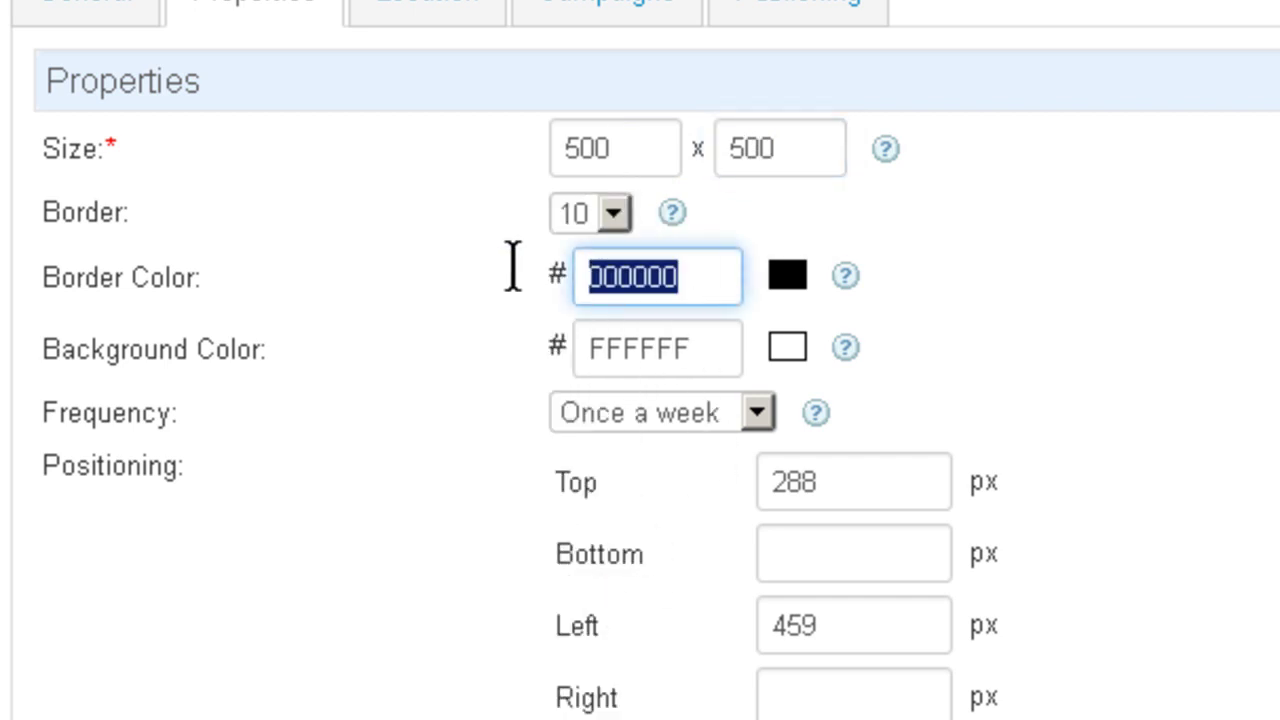
{"action": "type", "text": "cccccc"}
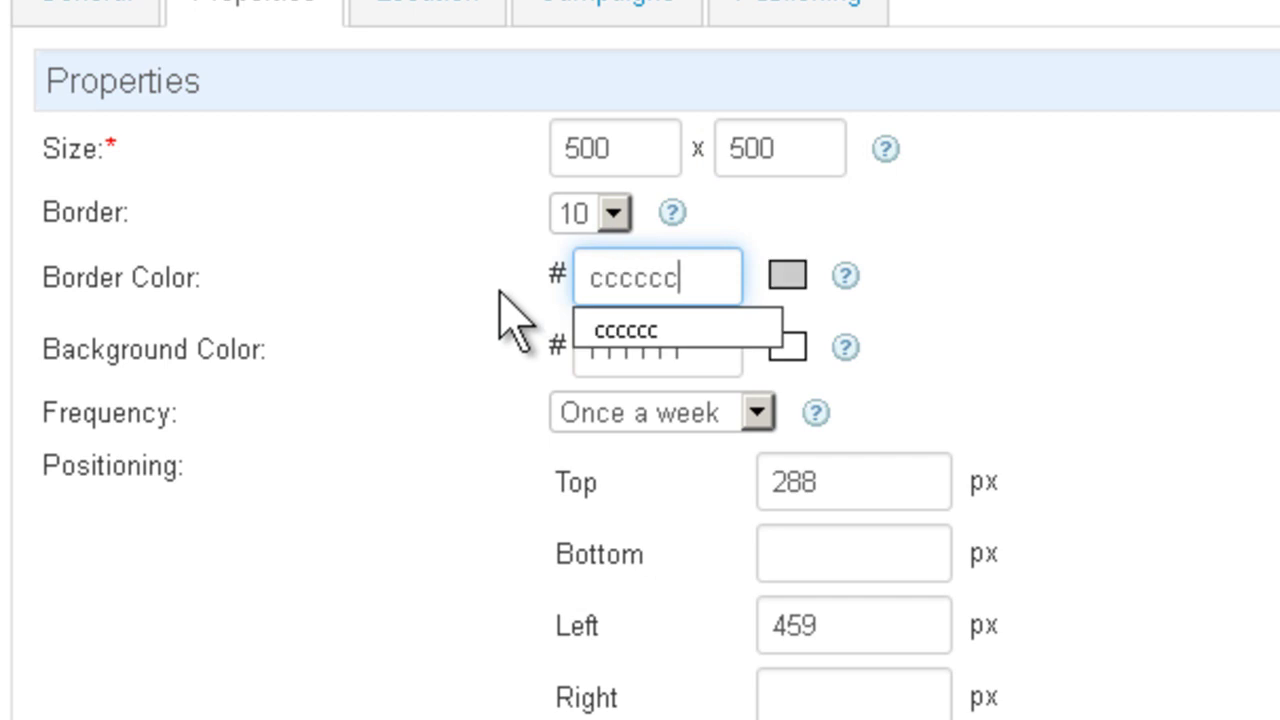
{"action": "left_click", "coordinate": [730, 338]}
{"action": "left_click_drag", "start_coordinate": [708, 340], "coordinate": [386, 355]}
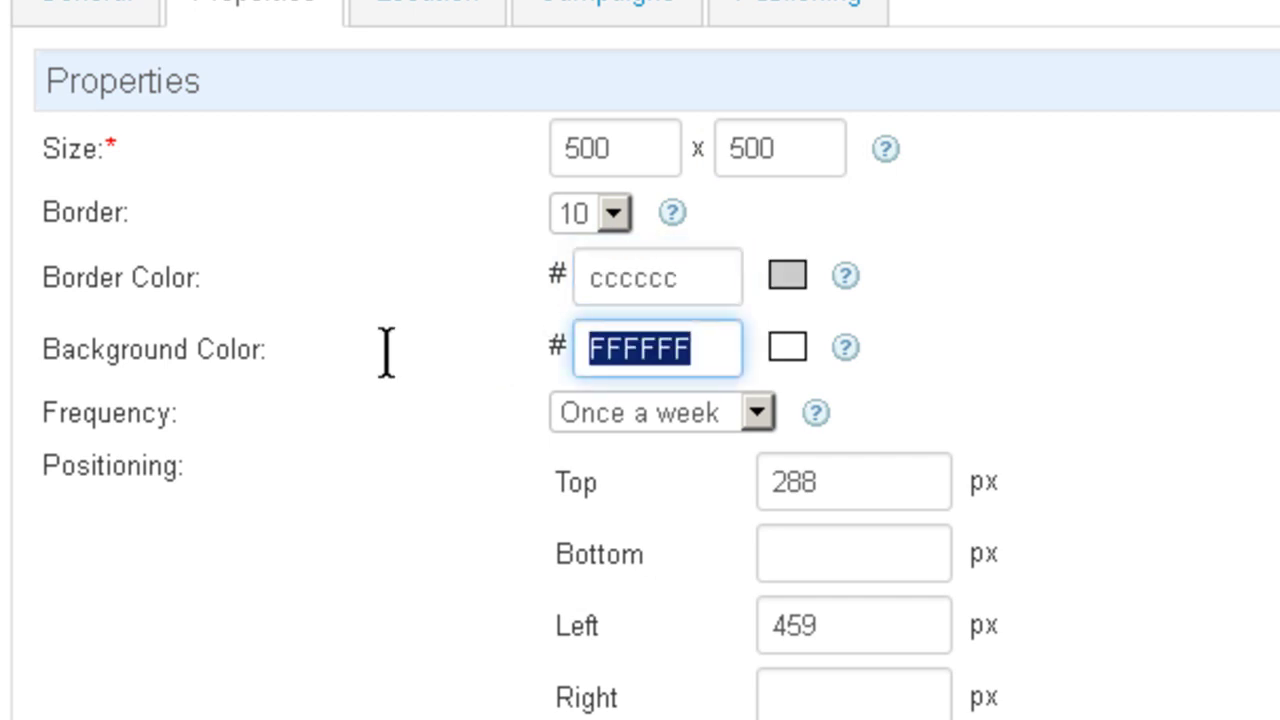
{"action": "type", "text": "f7f7f7"}
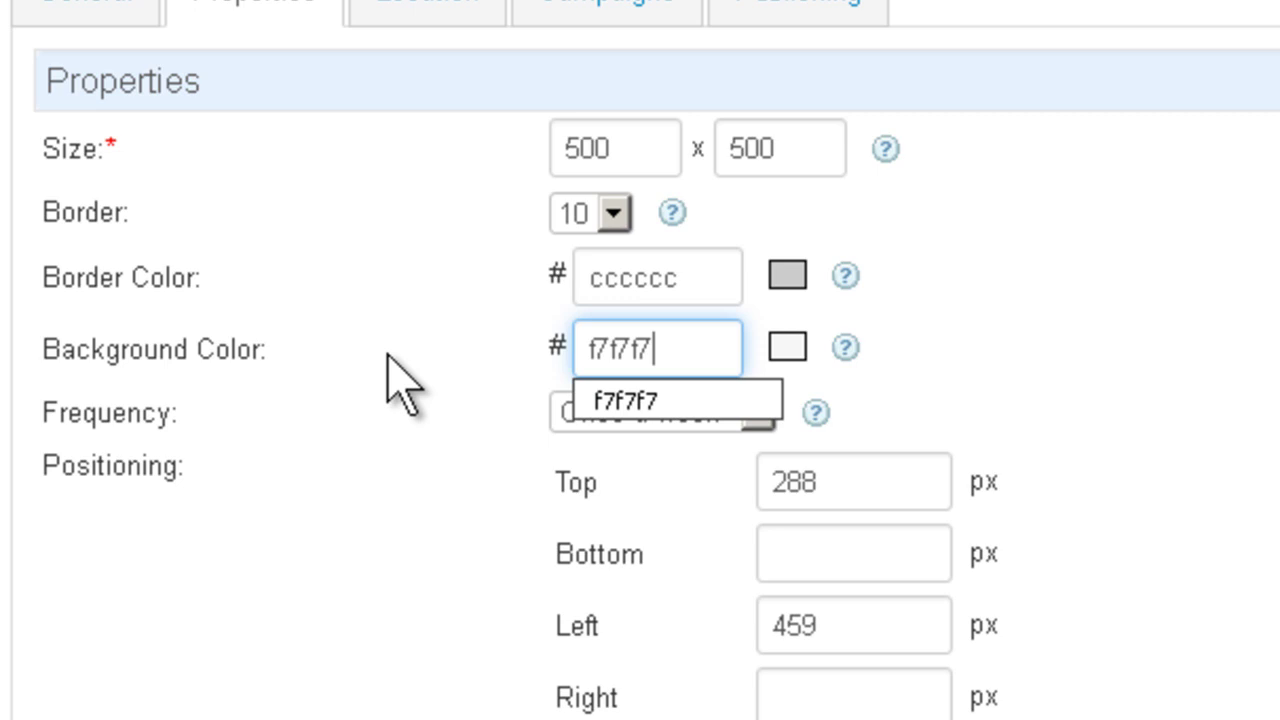
{"action": "left_click", "coordinate": [788, 281]}
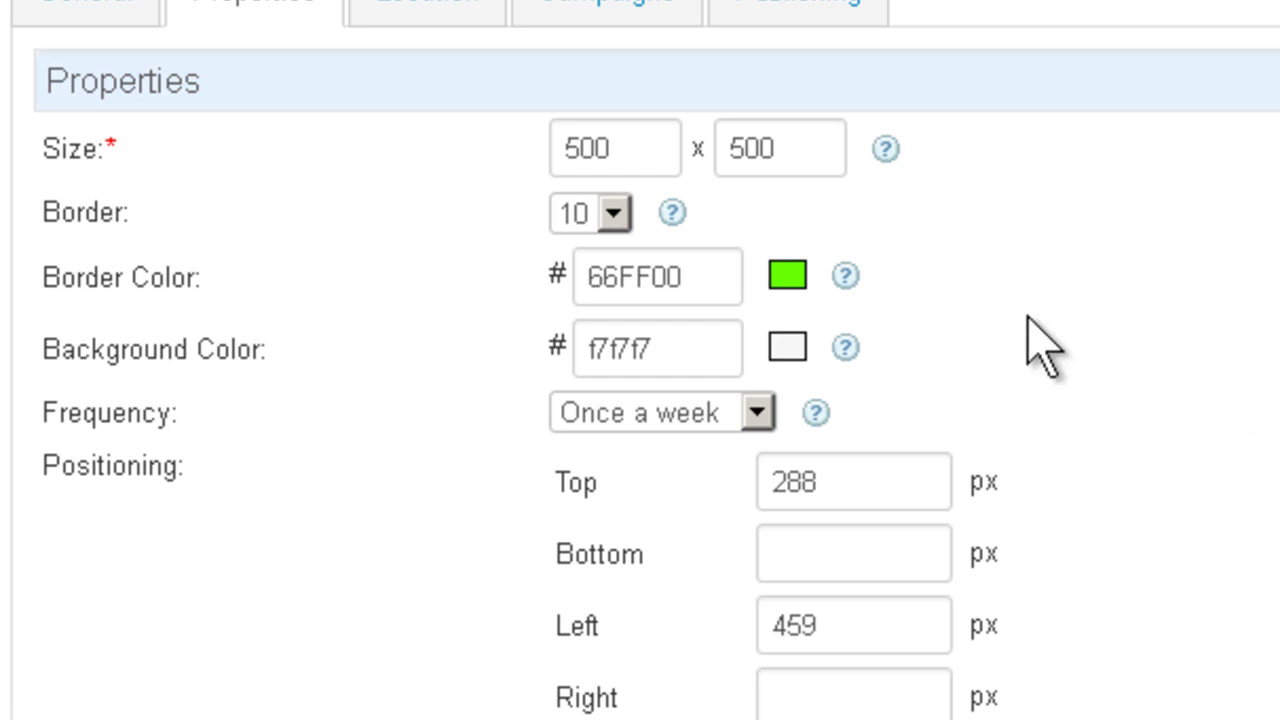
{"action": "scroll", "coordinate": [900, 320], "scroll_direction": "down", "scroll_amount": 2}
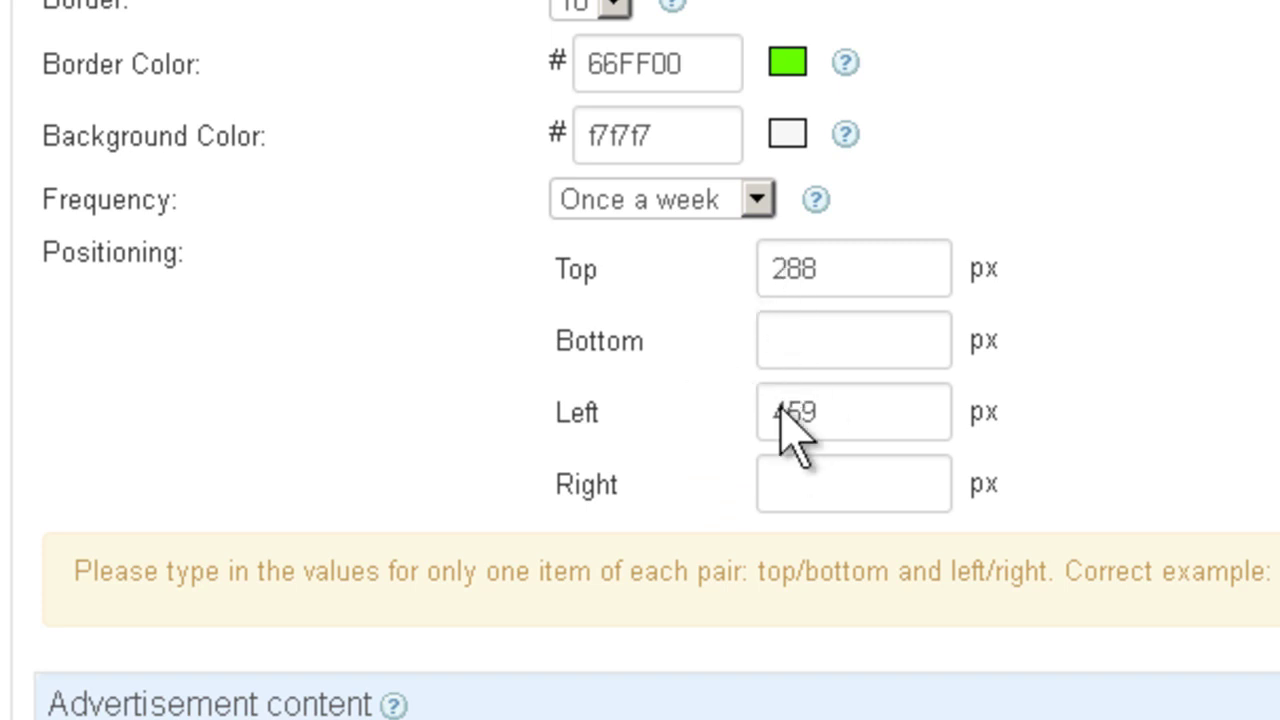
{"action": "scroll", "coordinate": [671, 363], "scroll_direction": "down", "scroll_amount": 5}
{"action": "scroll", "coordinate": [680, 370], "scroll_direction": "down", "scroll_amount": 2}
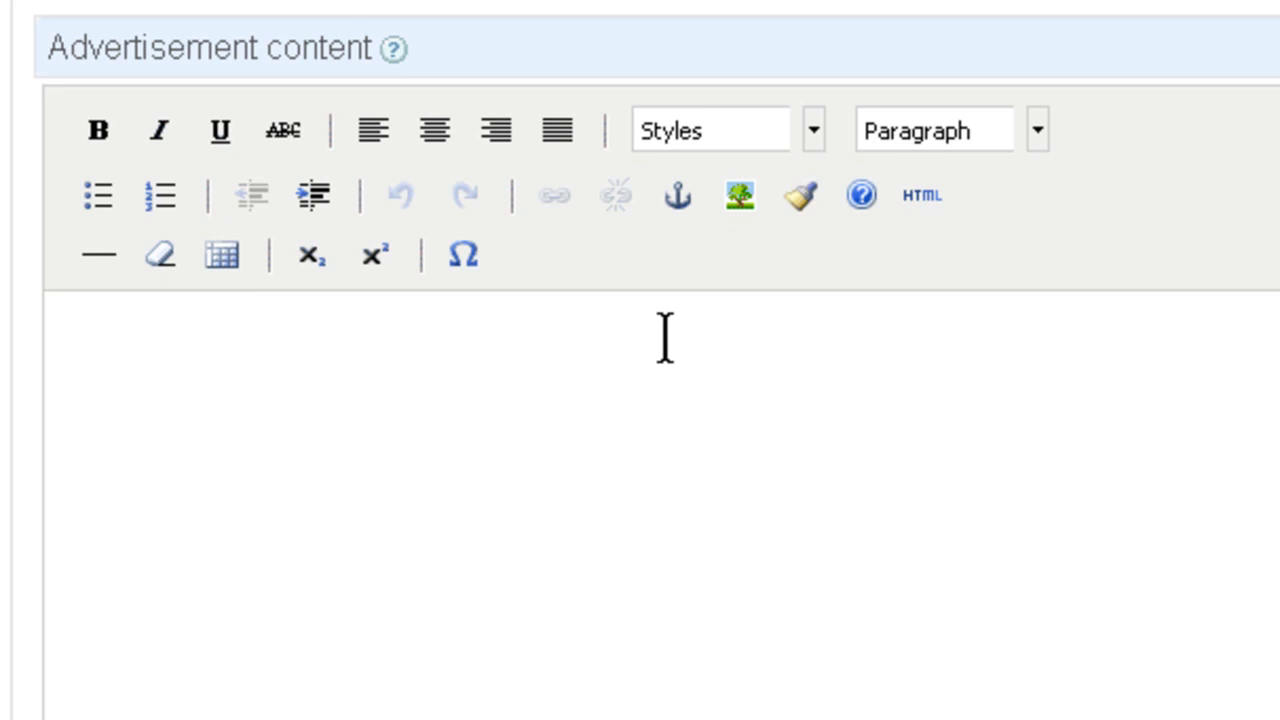
- Insert the joomla_logo_black image into the ad content and align it centre
{"action": "left_click", "coordinate": [680, 420]}
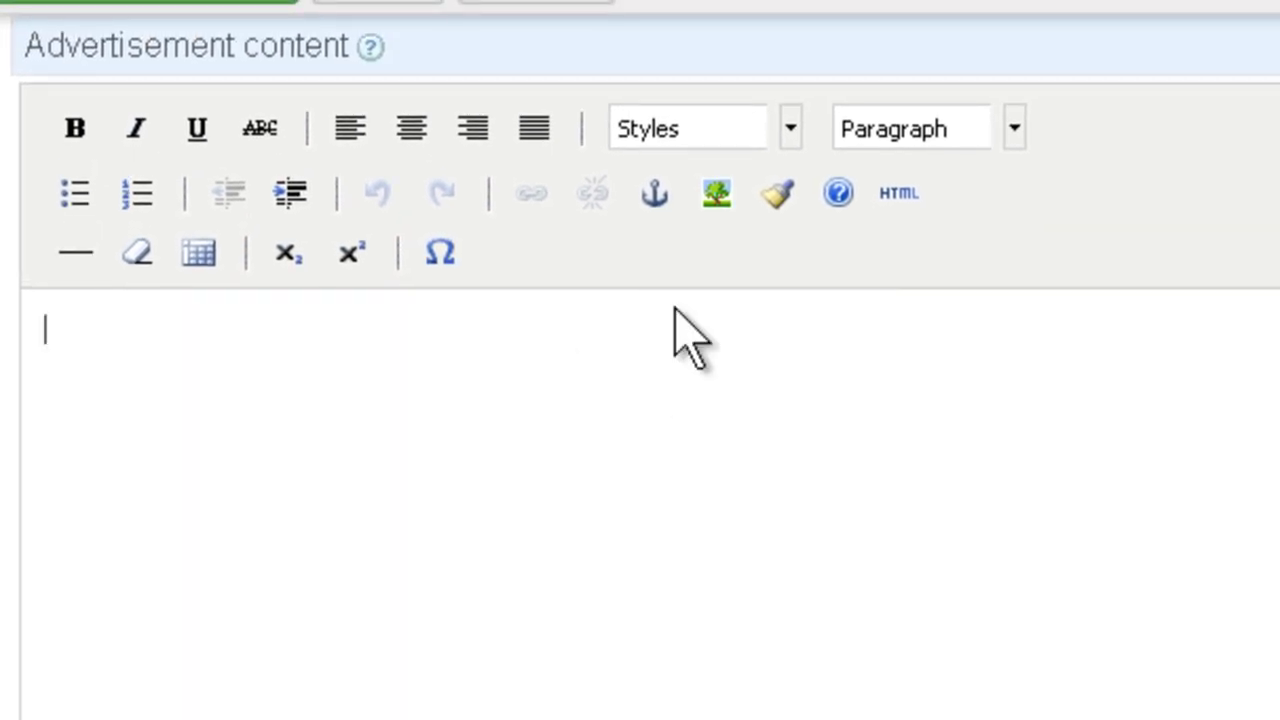
{"action": "left_click", "coordinate": [899, 193]}
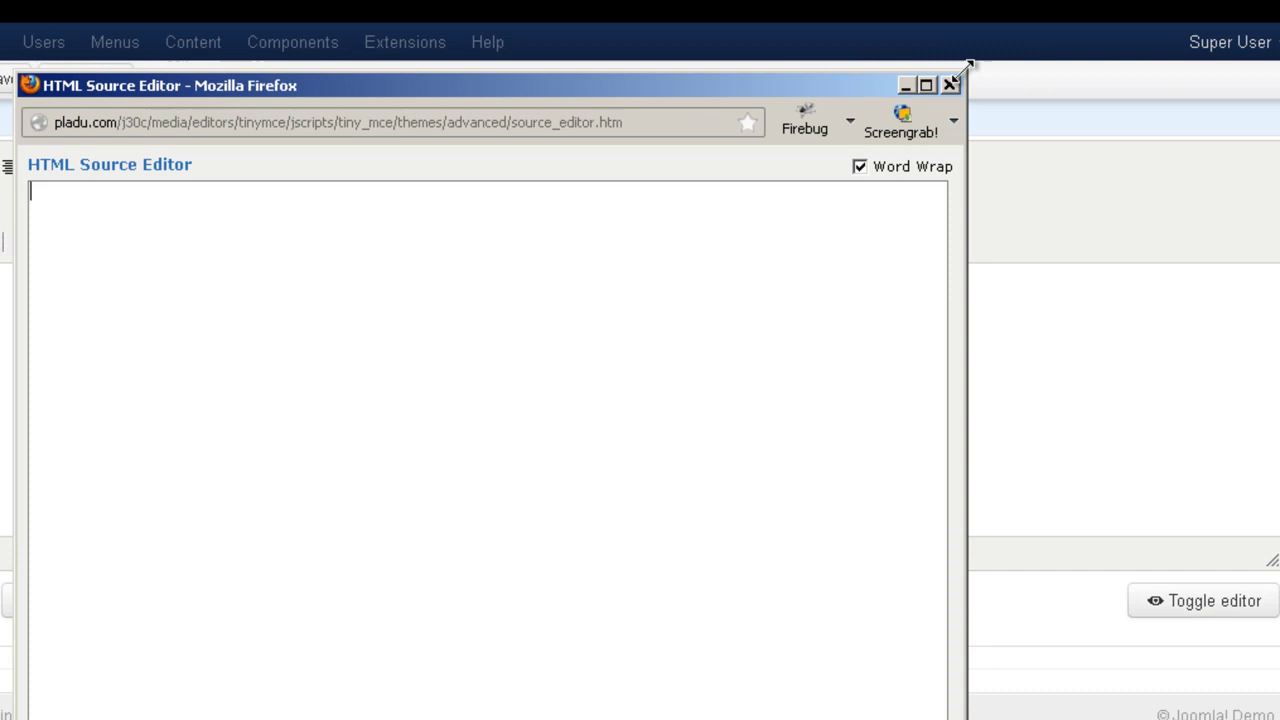
{"action": "left_click", "coordinate": [949, 84]}
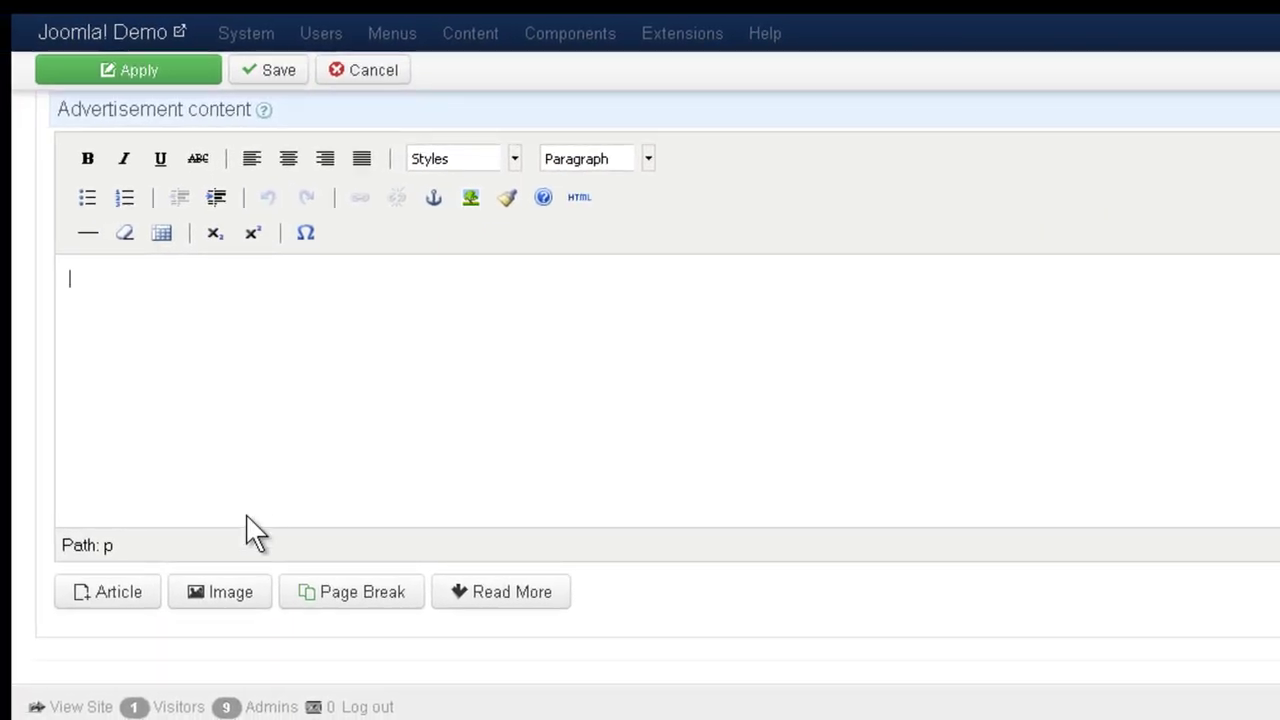
{"action": "left_click", "coordinate": [229, 591]}
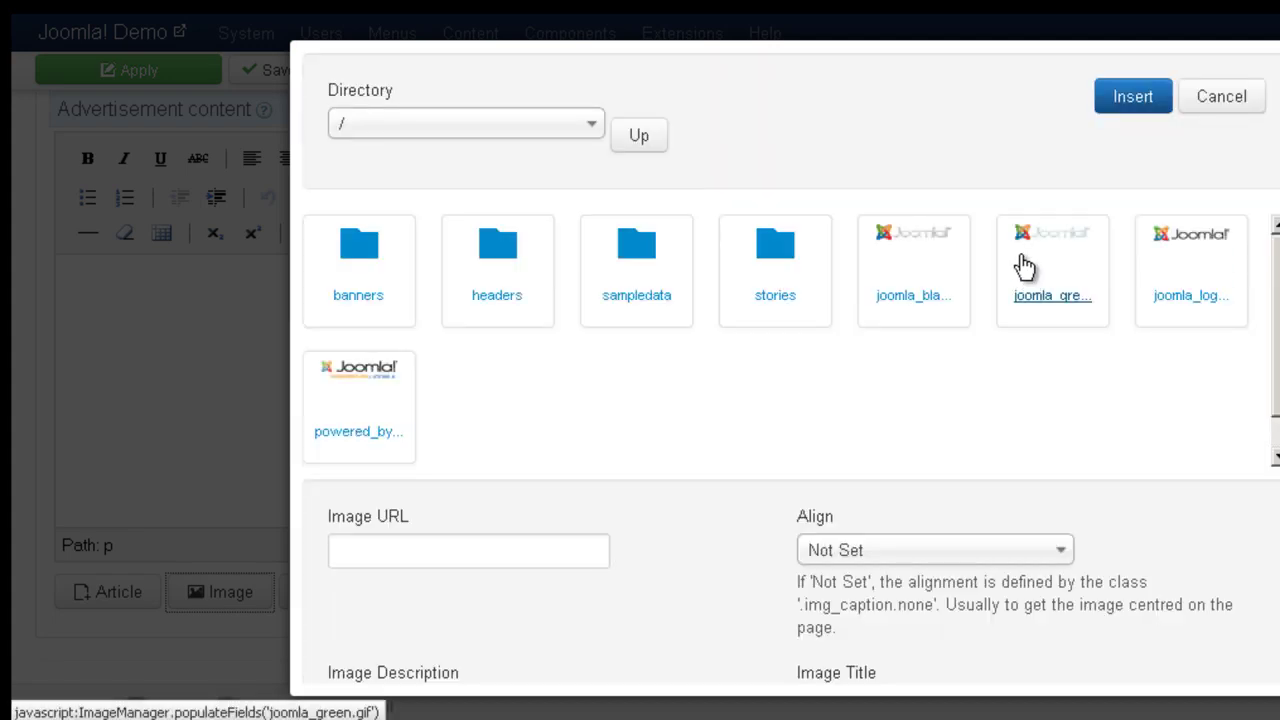
{"action": "left_click", "coordinate": [1163, 266]}
{"action": "left_click", "coordinate": [1130, 100]}
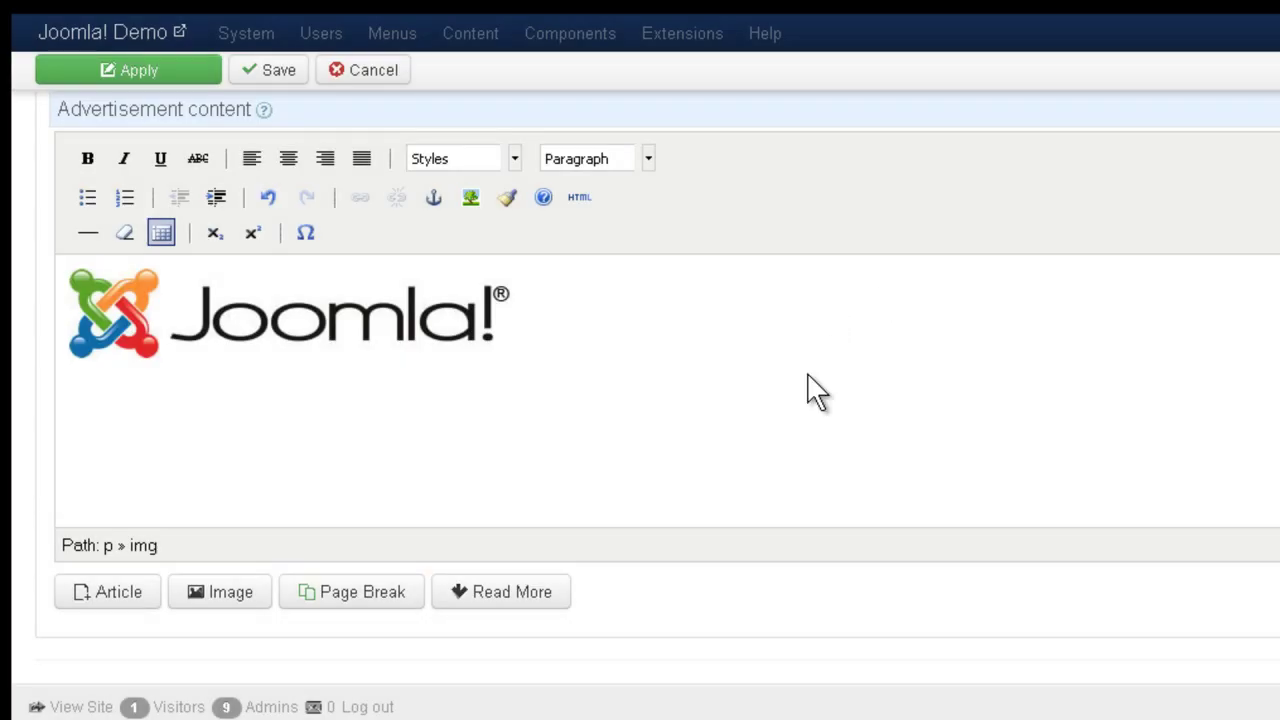
{"action": "scroll", "coordinate": [805, 375], "scroll_direction": "up", "scroll_amount": 3}
{"action": "left_click", "coordinate": [269, 529]}
{"action": "left_click", "coordinate": [288, 340]}
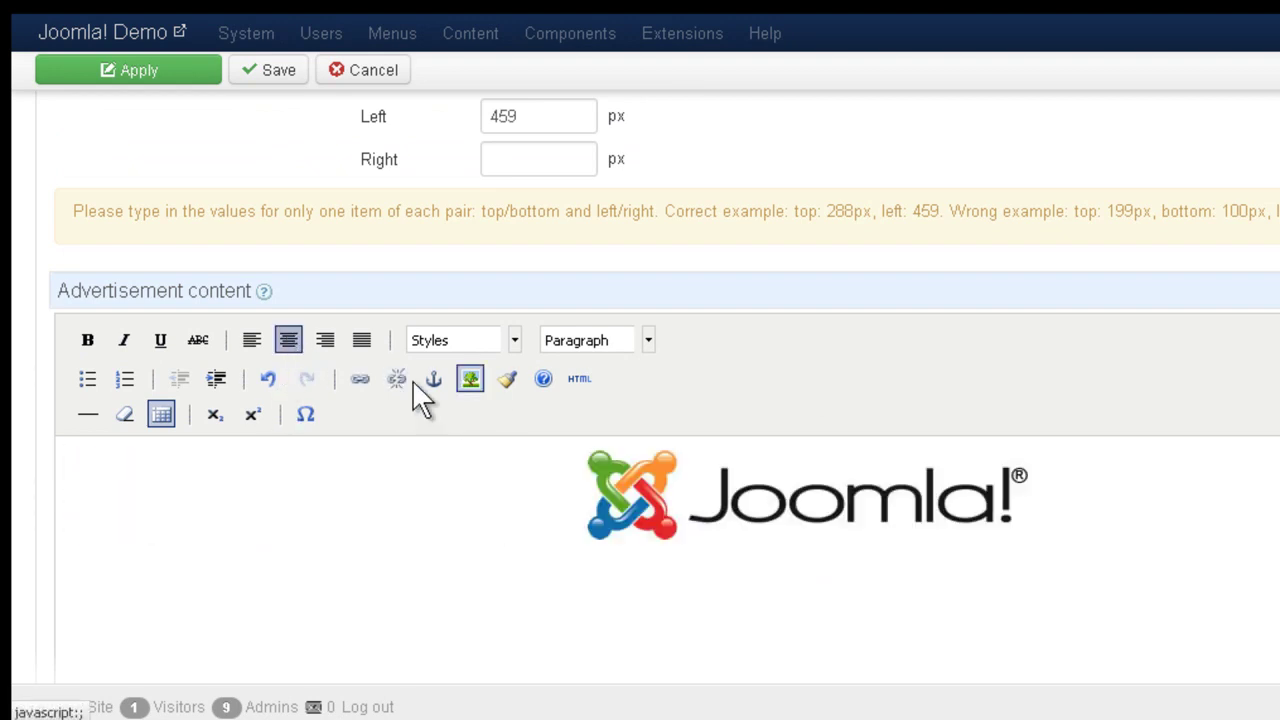
{"action": "scroll", "coordinate": [277, 274], "scroll_direction": "up", "scroll_amount": 5}
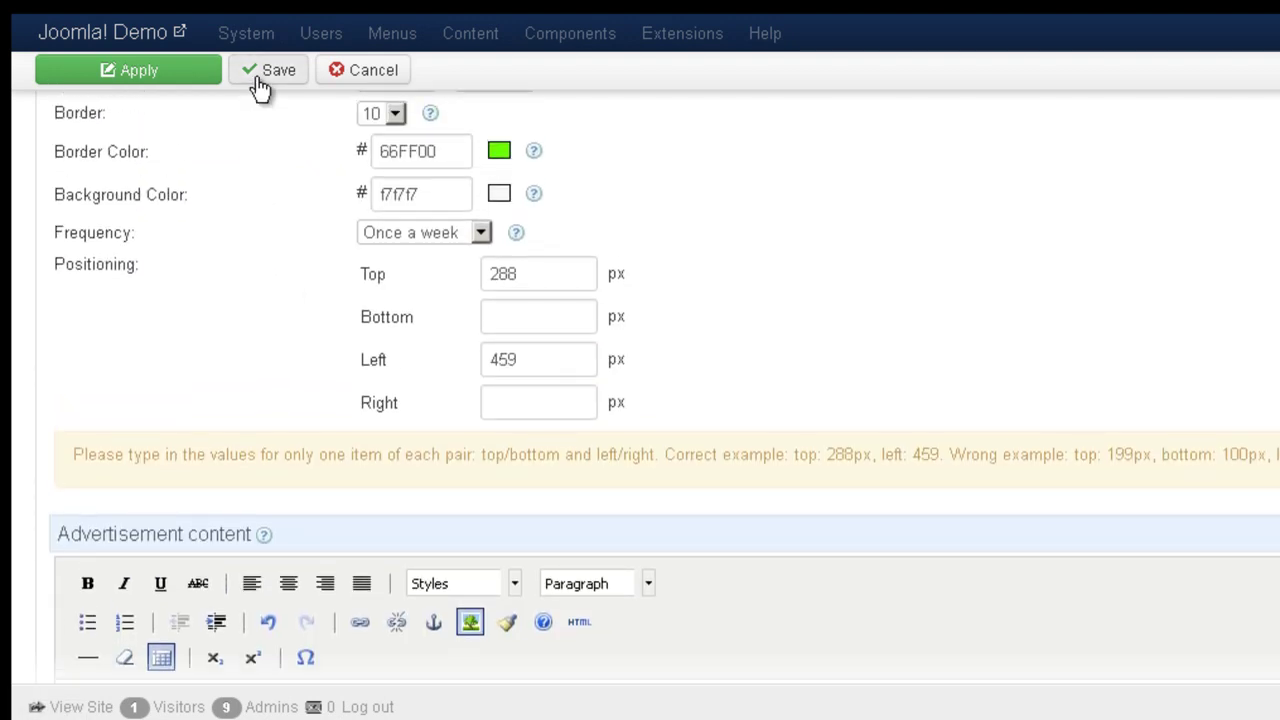
- Save the ad, add it to New Campaign in the Floating ads zone, and apply
{"action": "left_click", "coordinate": [256, 80]}
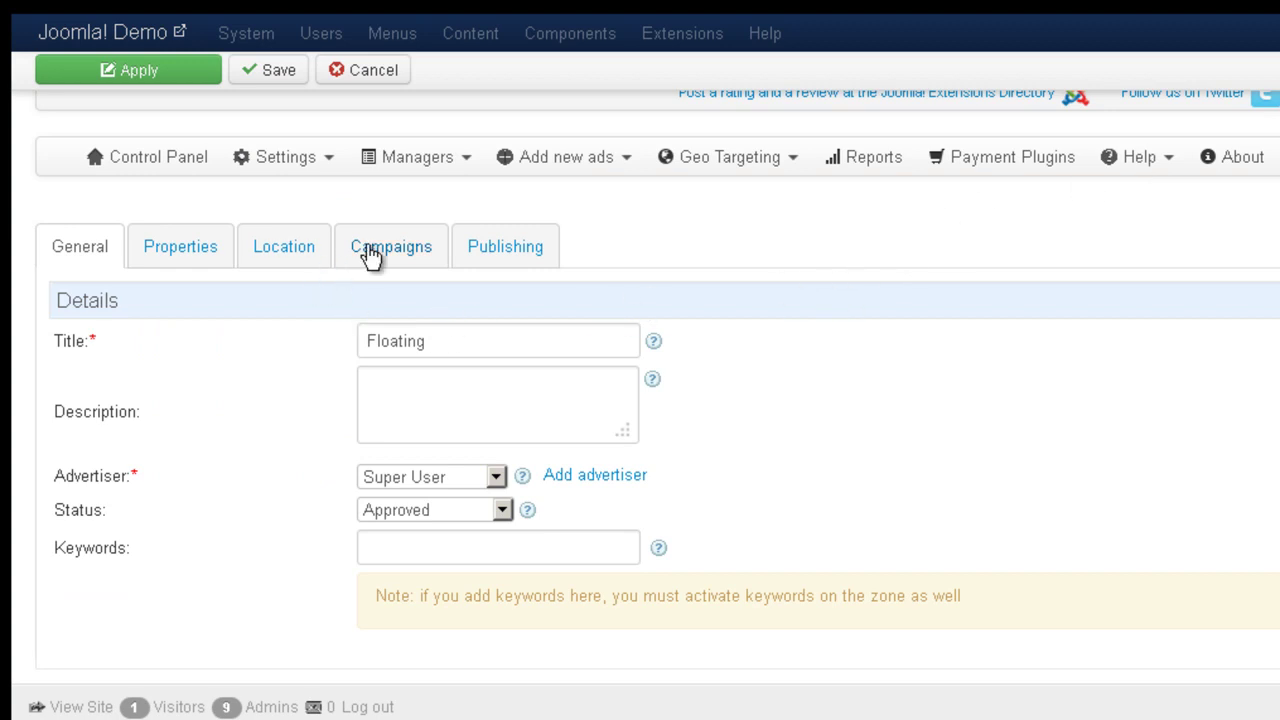
{"action": "left_click", "coordinate": [368, 248]}
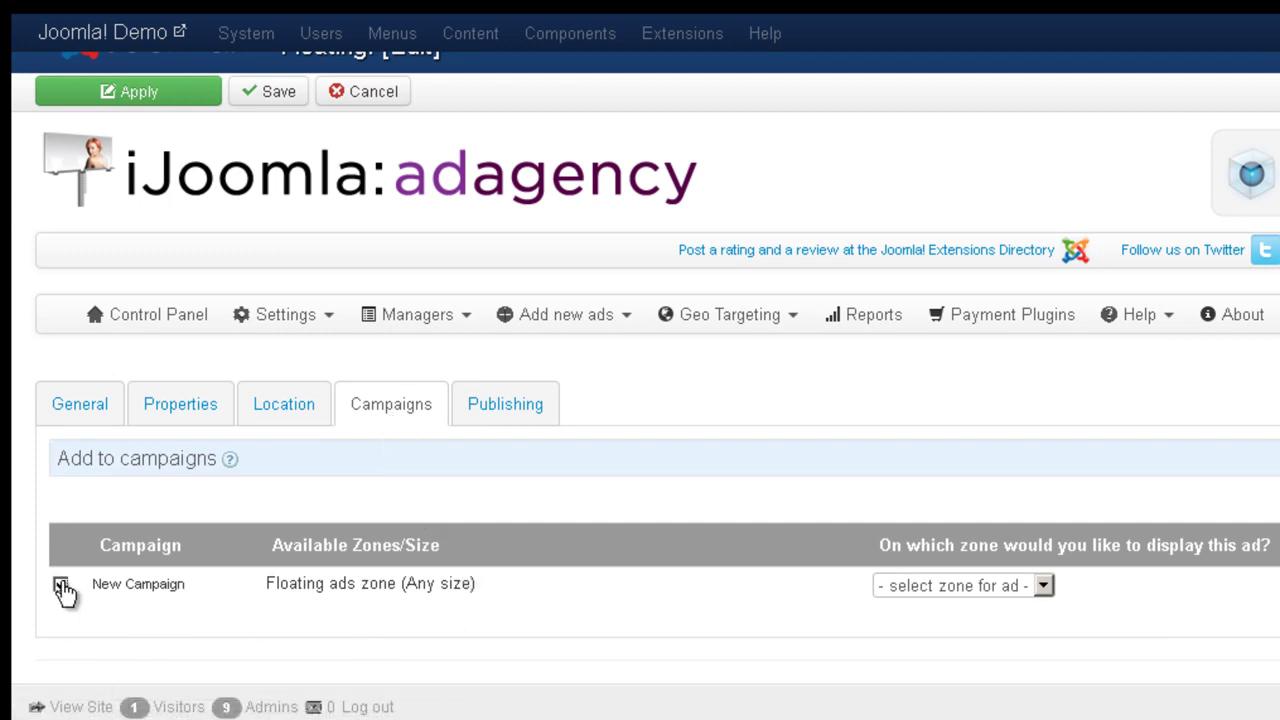
{"action": "left_click", "coordinate": [980, 593]}
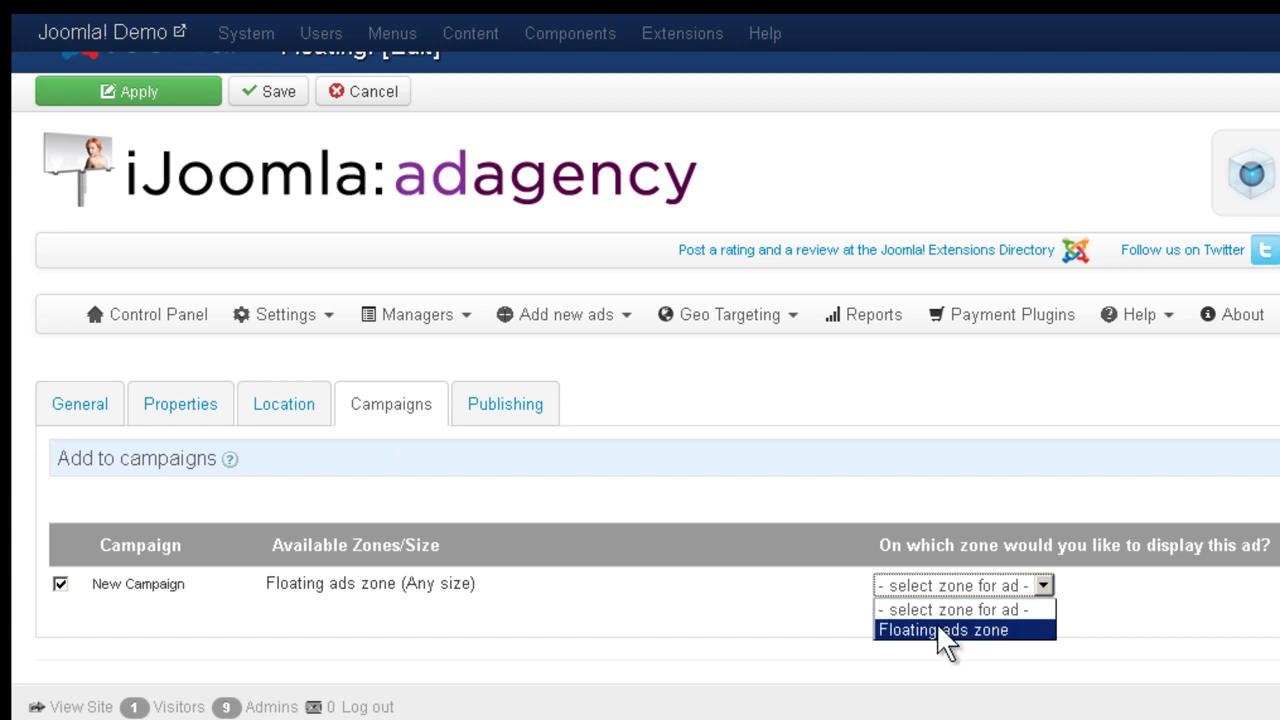
{"action": "left_click", "coordinate": [945, 630]}
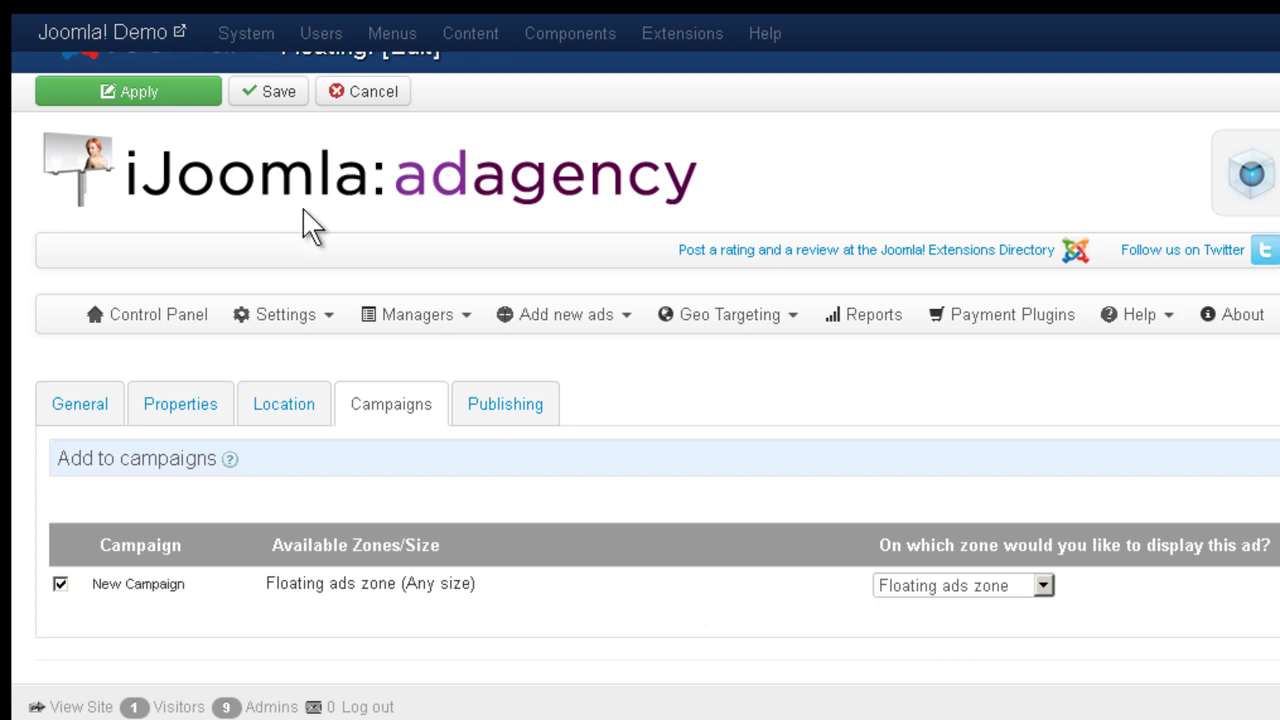
{"action": "left_click", "coordinate": [157, 94]}
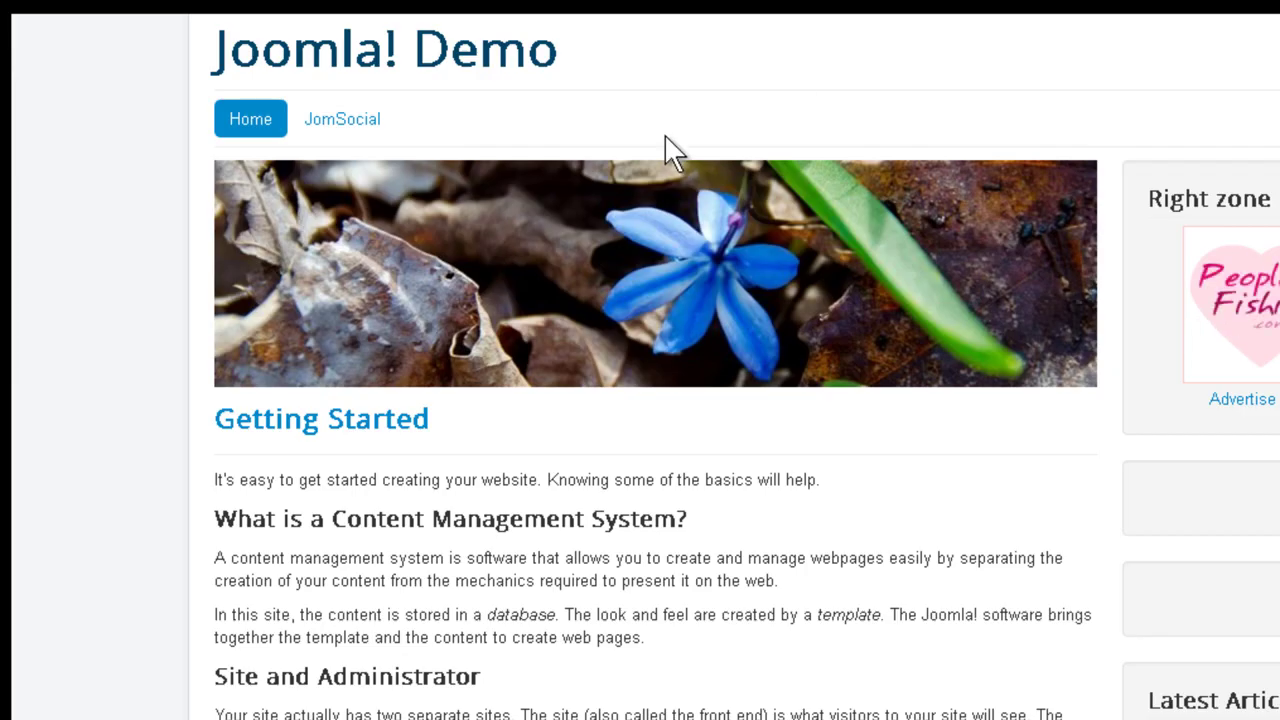
- Check the green-bordered Joomla logo floating ad on the front page, then close it
{"action": "key", "text": "F7"}
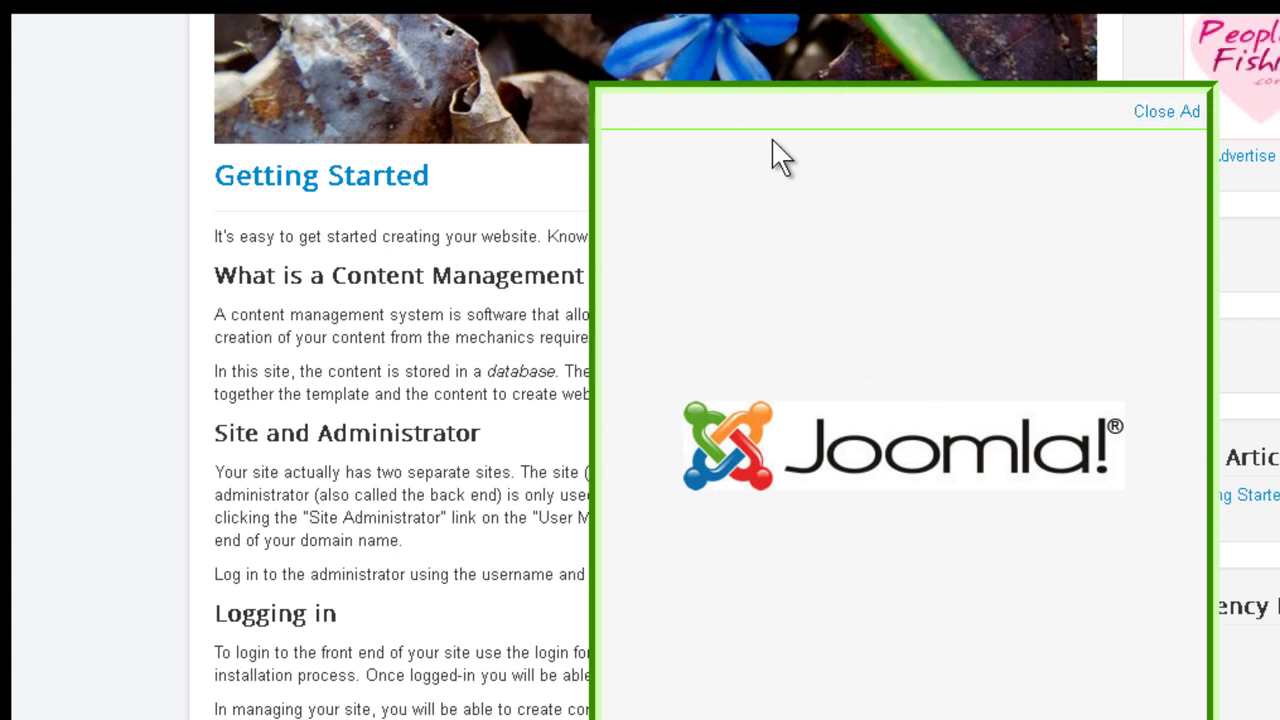
{"action": "scroll", "coordinate": [1006, 309], "scroll_direction": "up", "scroll_amount": 2}
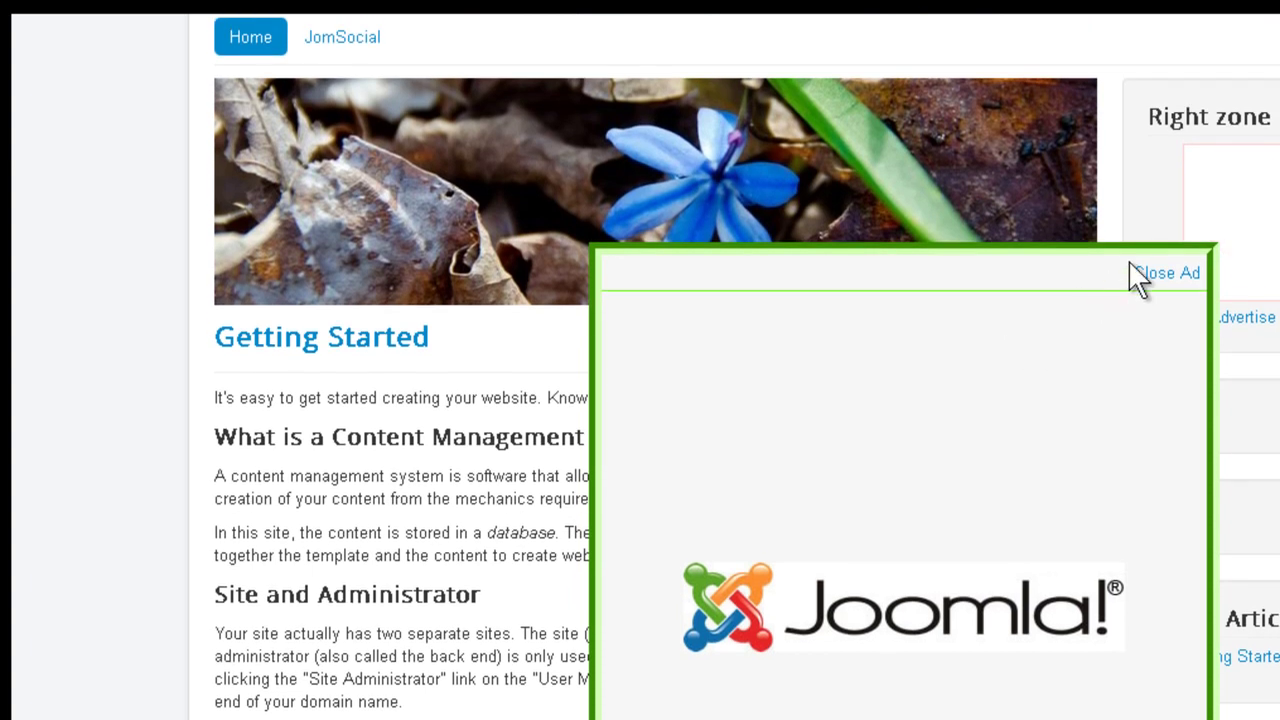
{"action": "left_click", "coordinate": [1156, 273]}
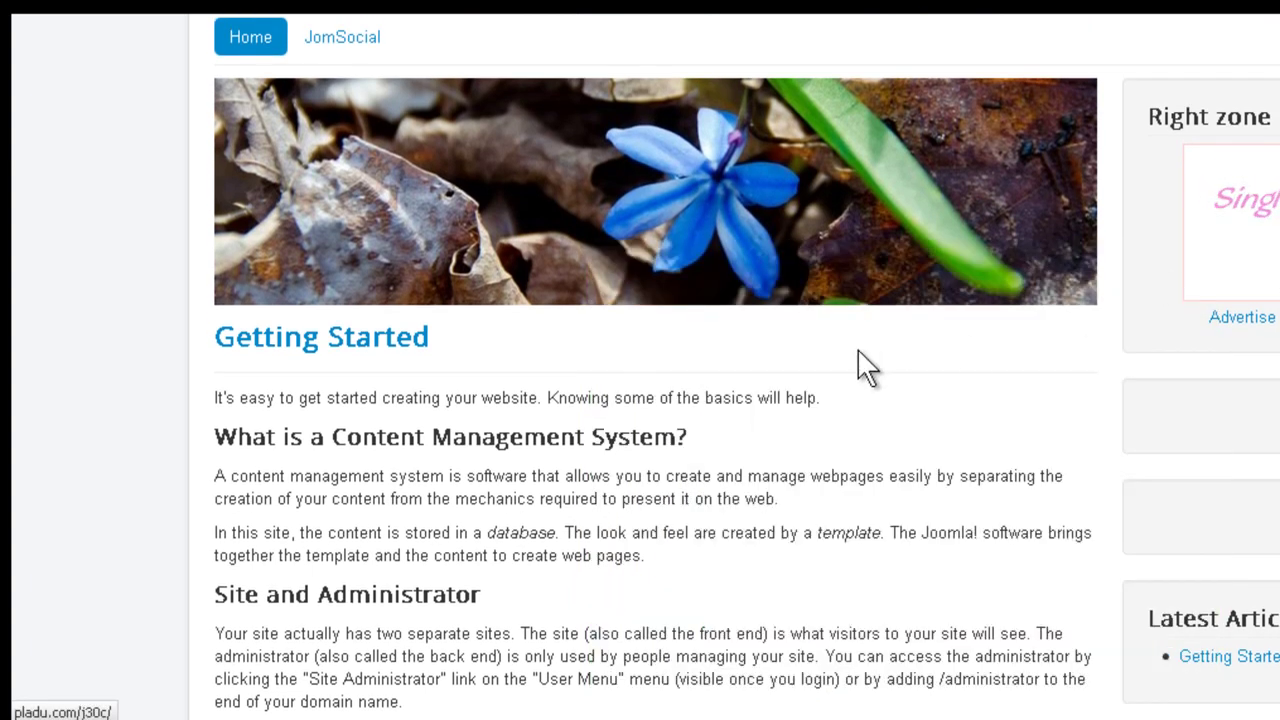